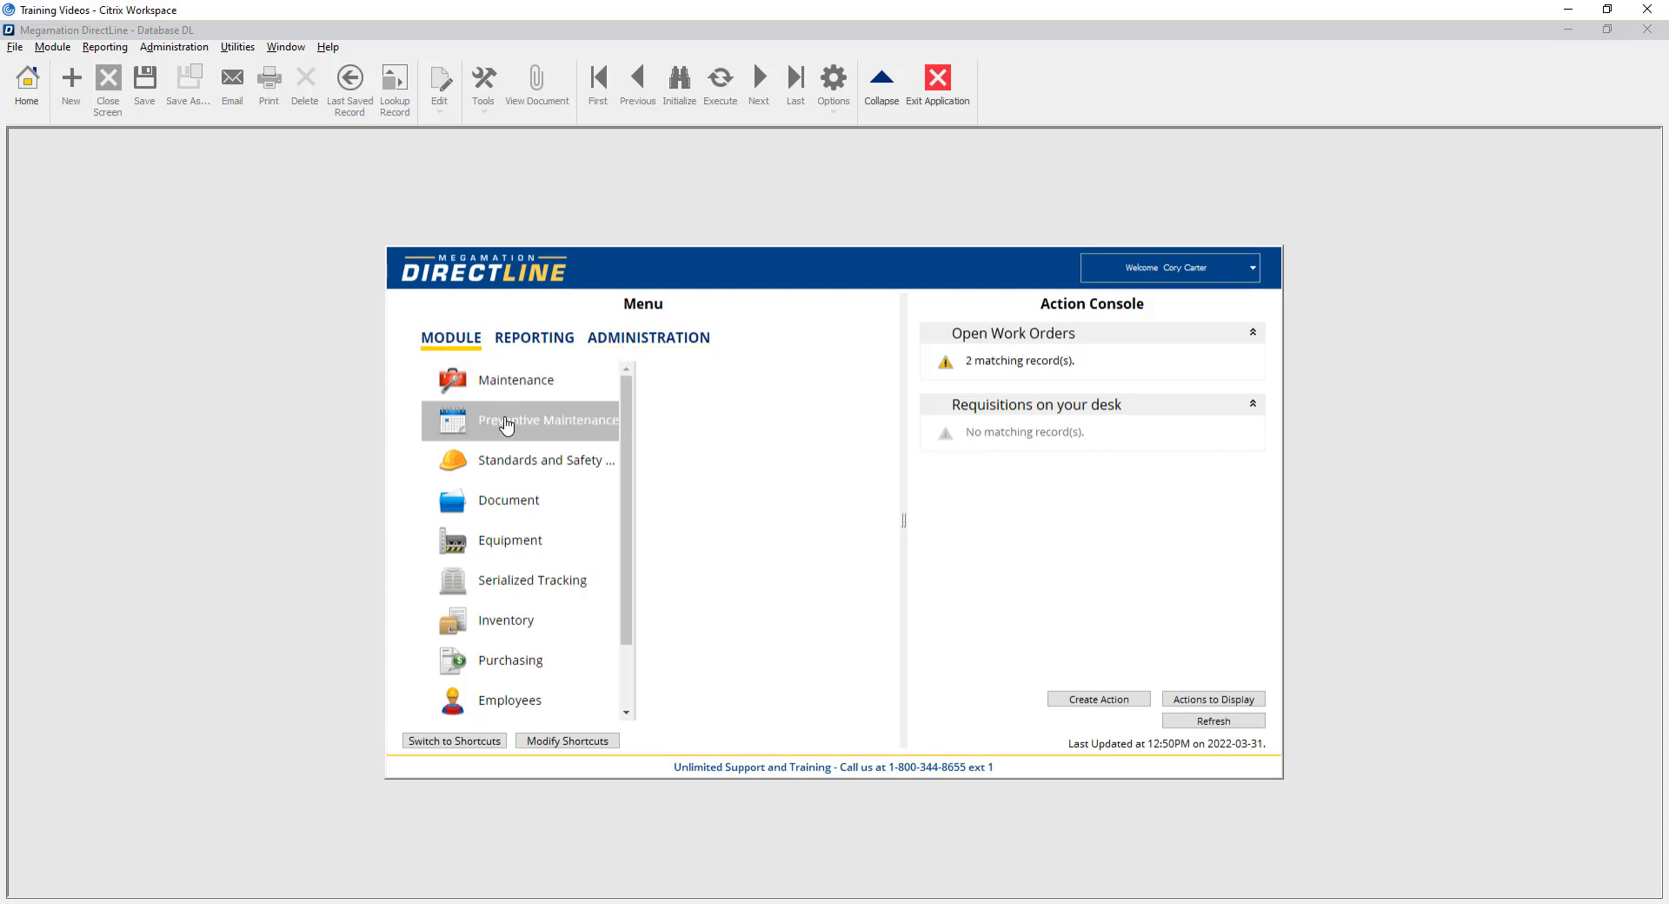
# Open Check-list Task Type Entry from the Preventive Maintenance module.
pyautogui.click(507, 423)
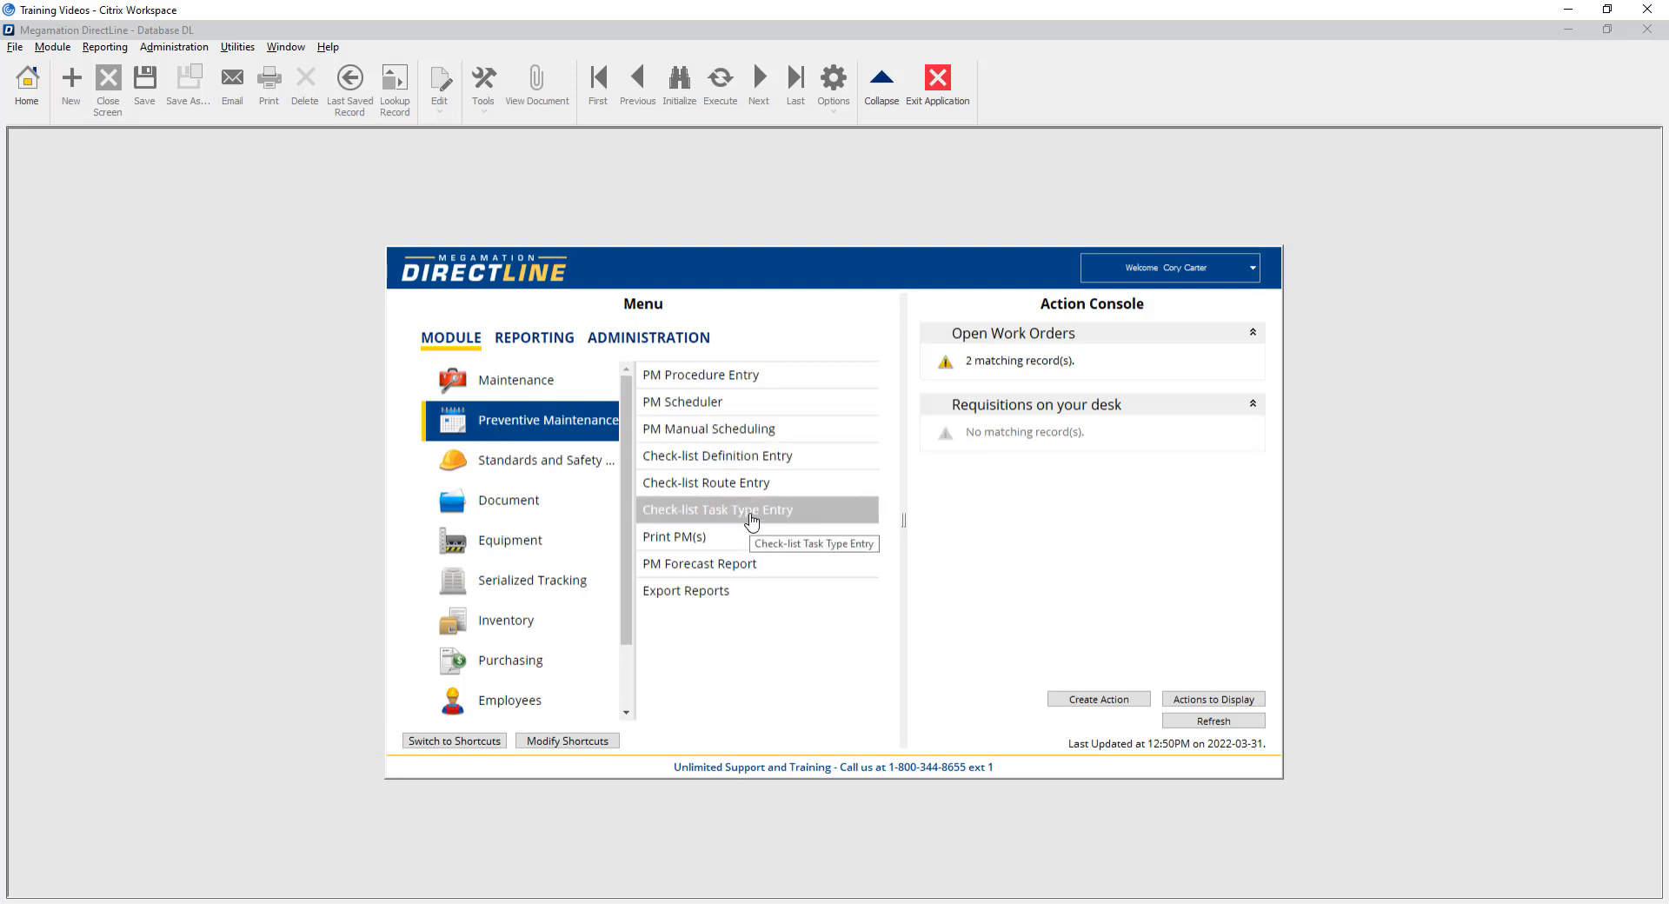
pyautogui.click(752, 512)
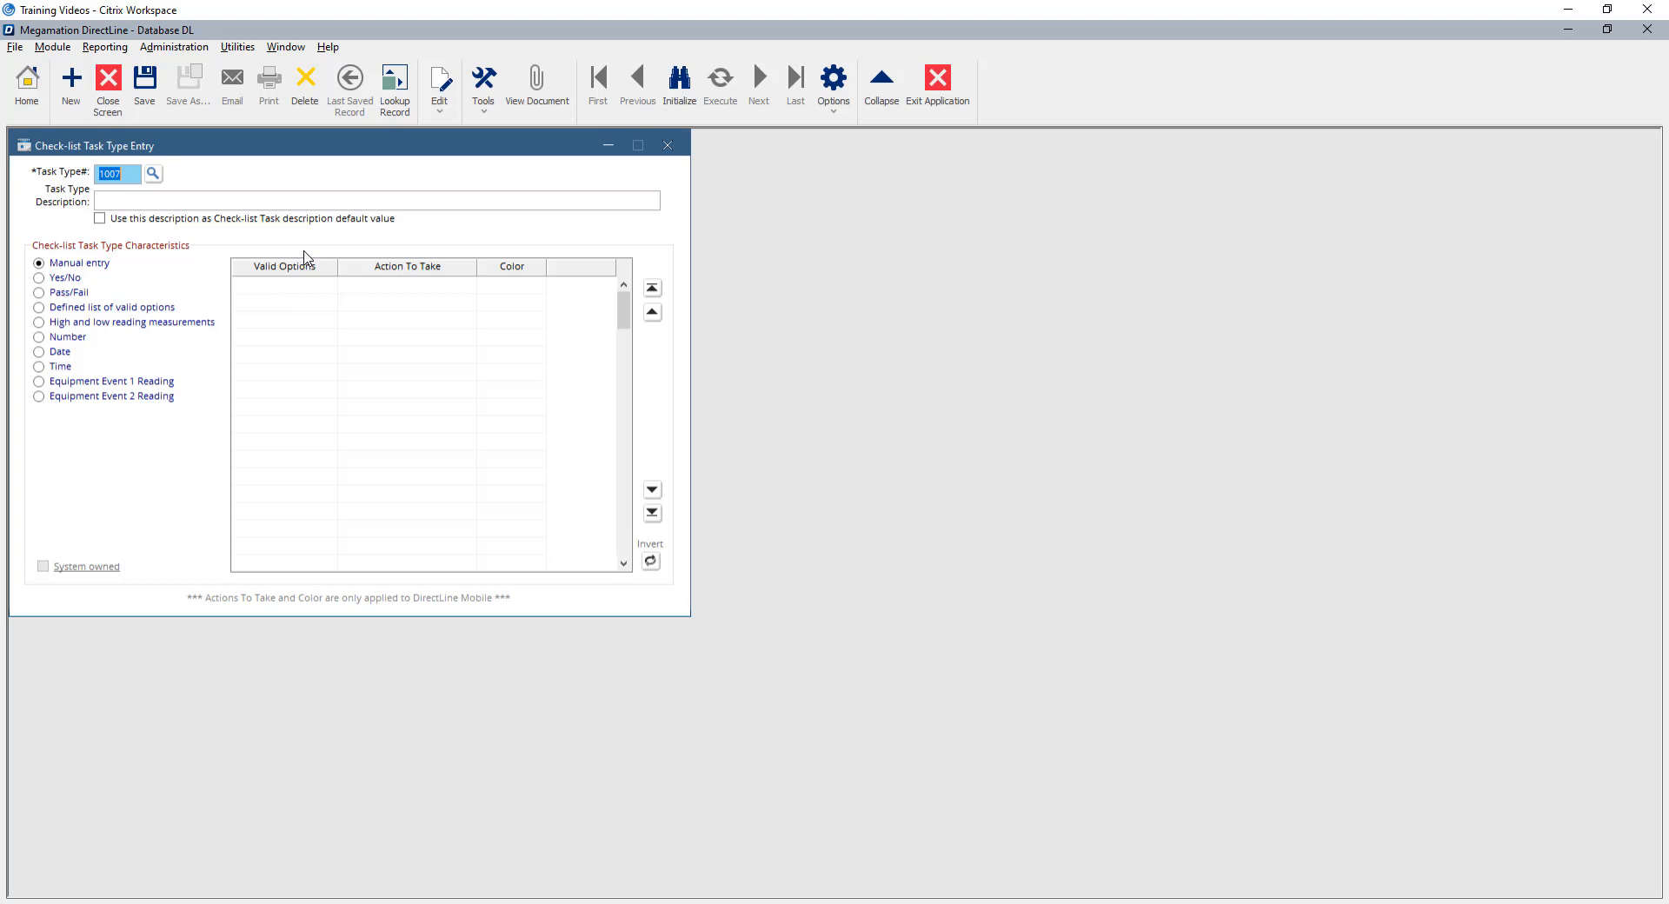
pyautogui.click(155, 175)
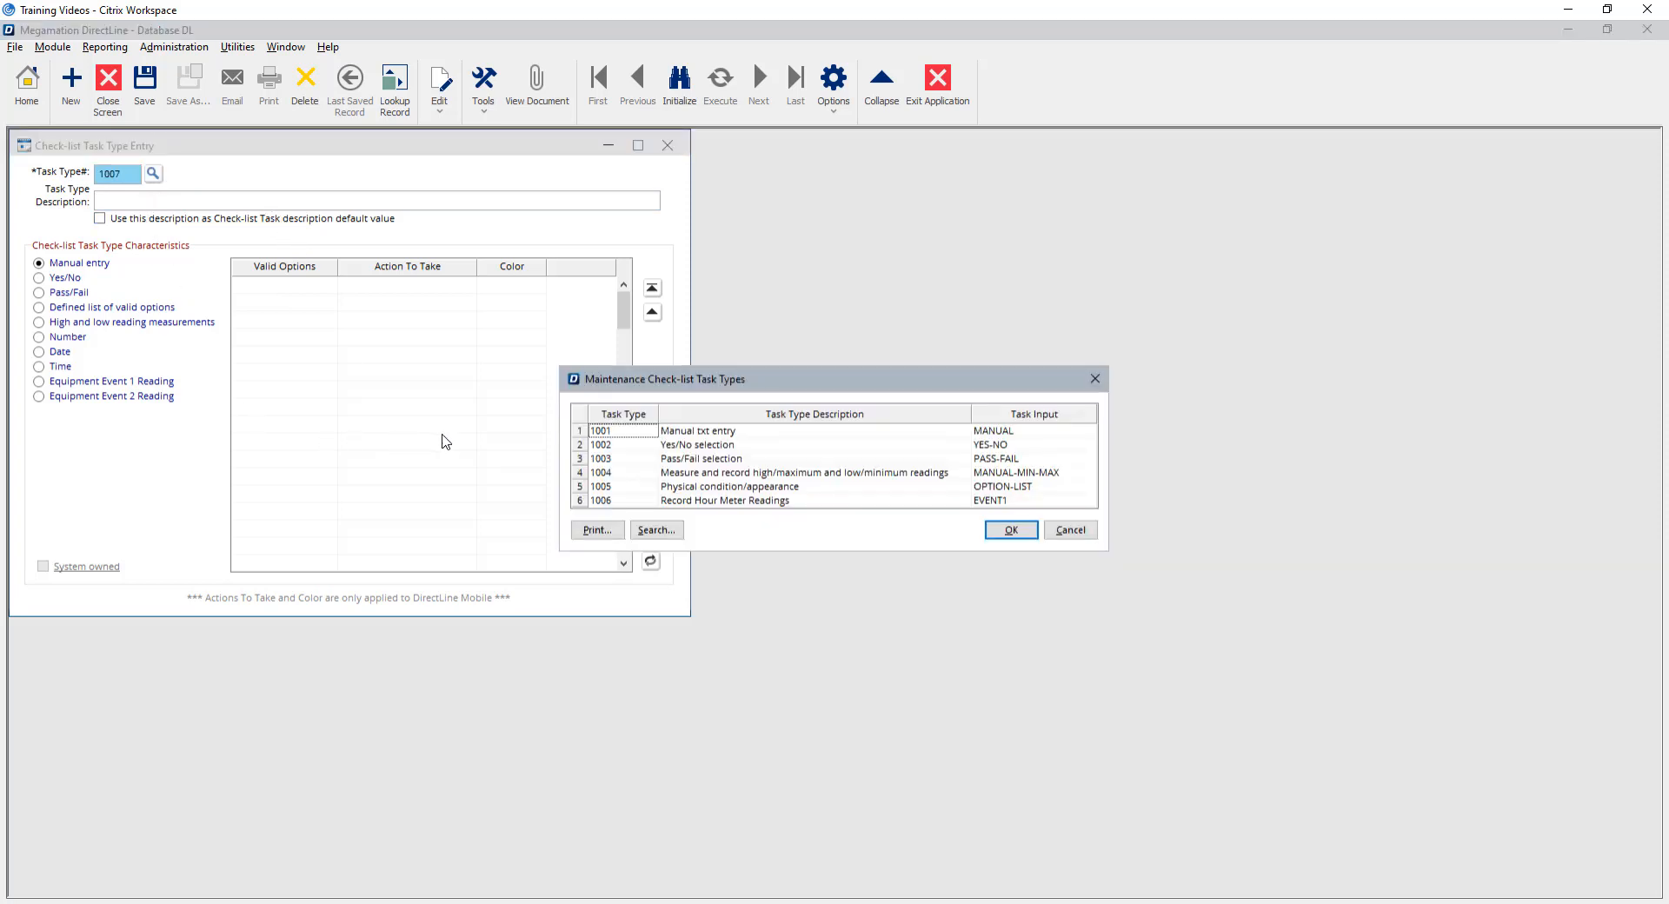
pyautogui.click(1070, 529)
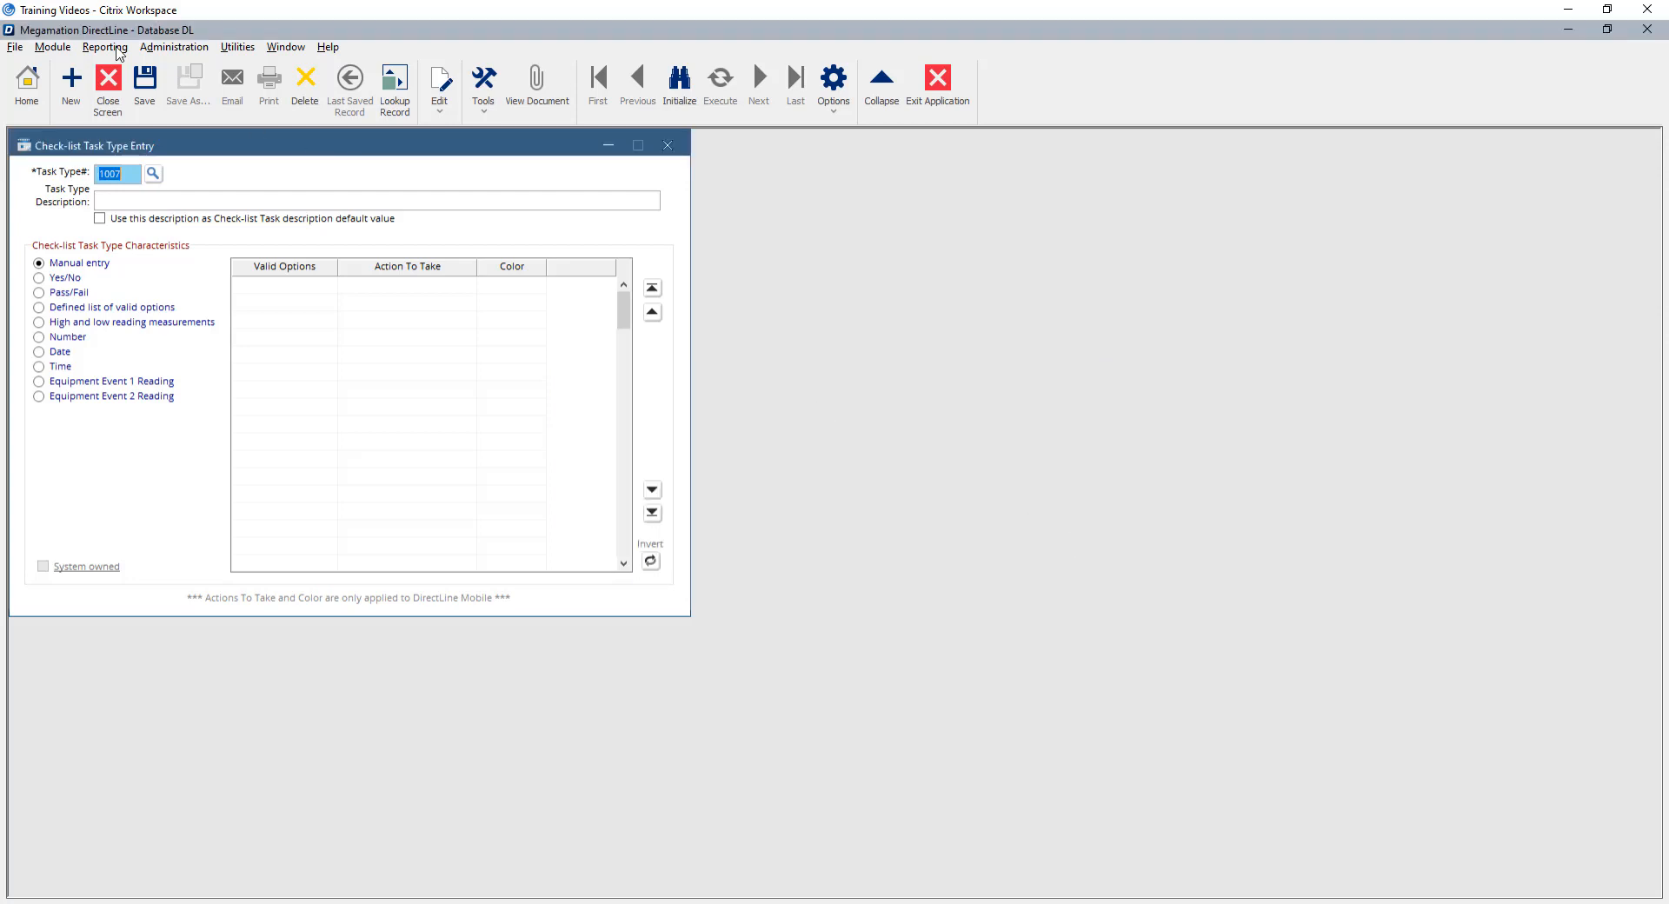
# Enter 'Training Task Type' as the description and make it the default check-list task description.
pyautogui.click(116, 199)
pyautogui.write('Training Task Type')
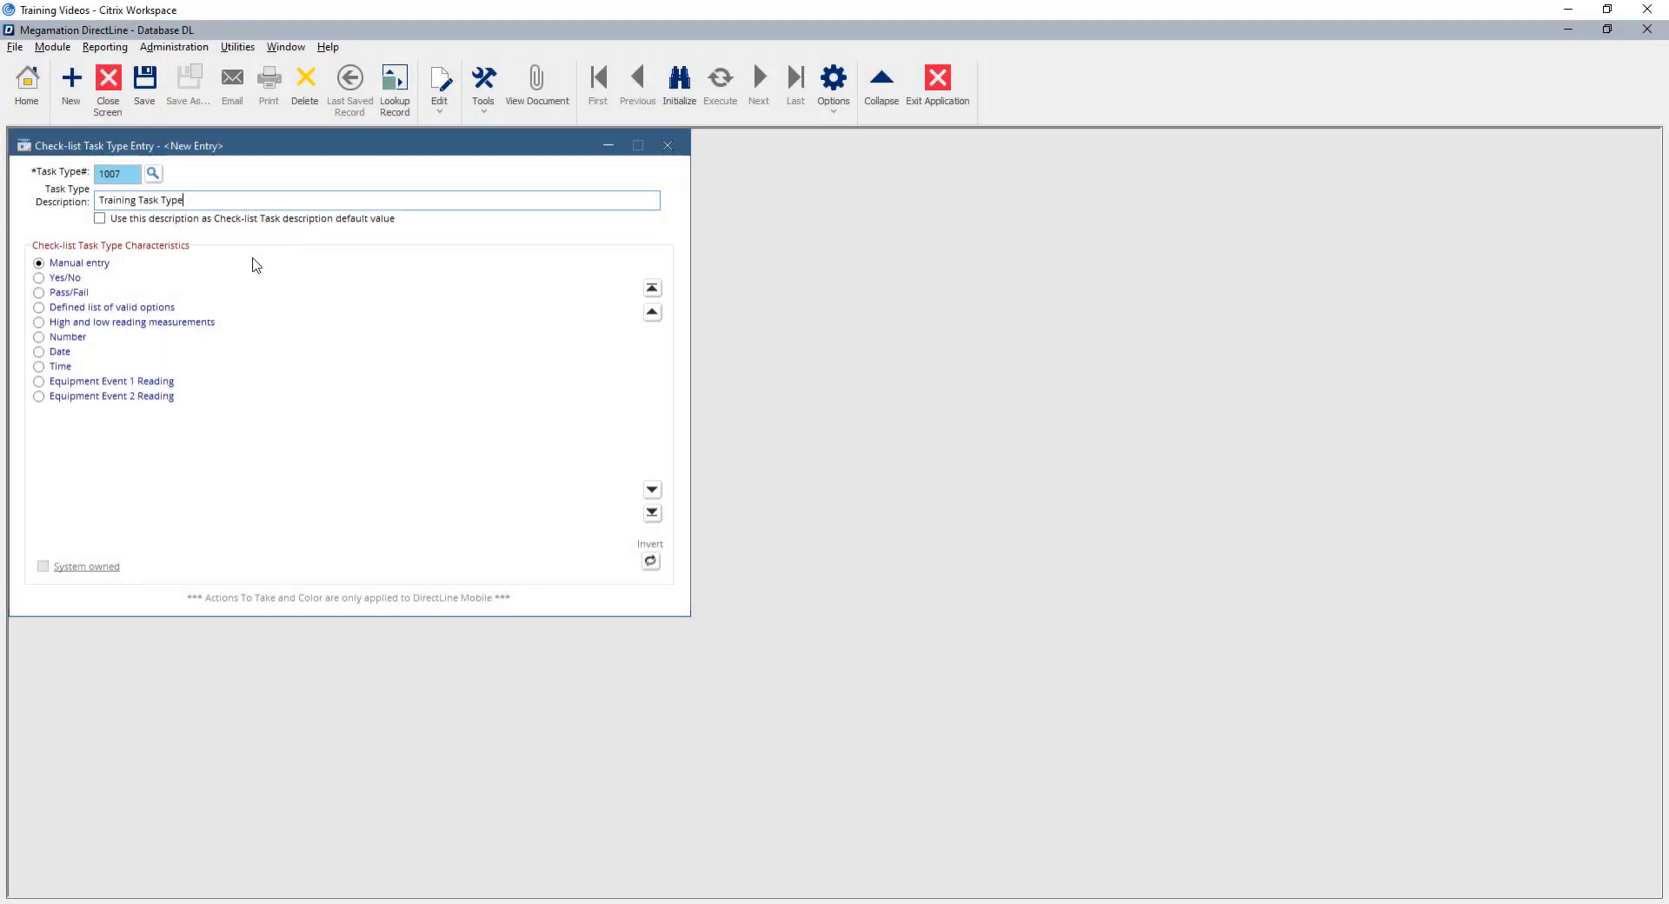
pyautogui.click(100, 219)
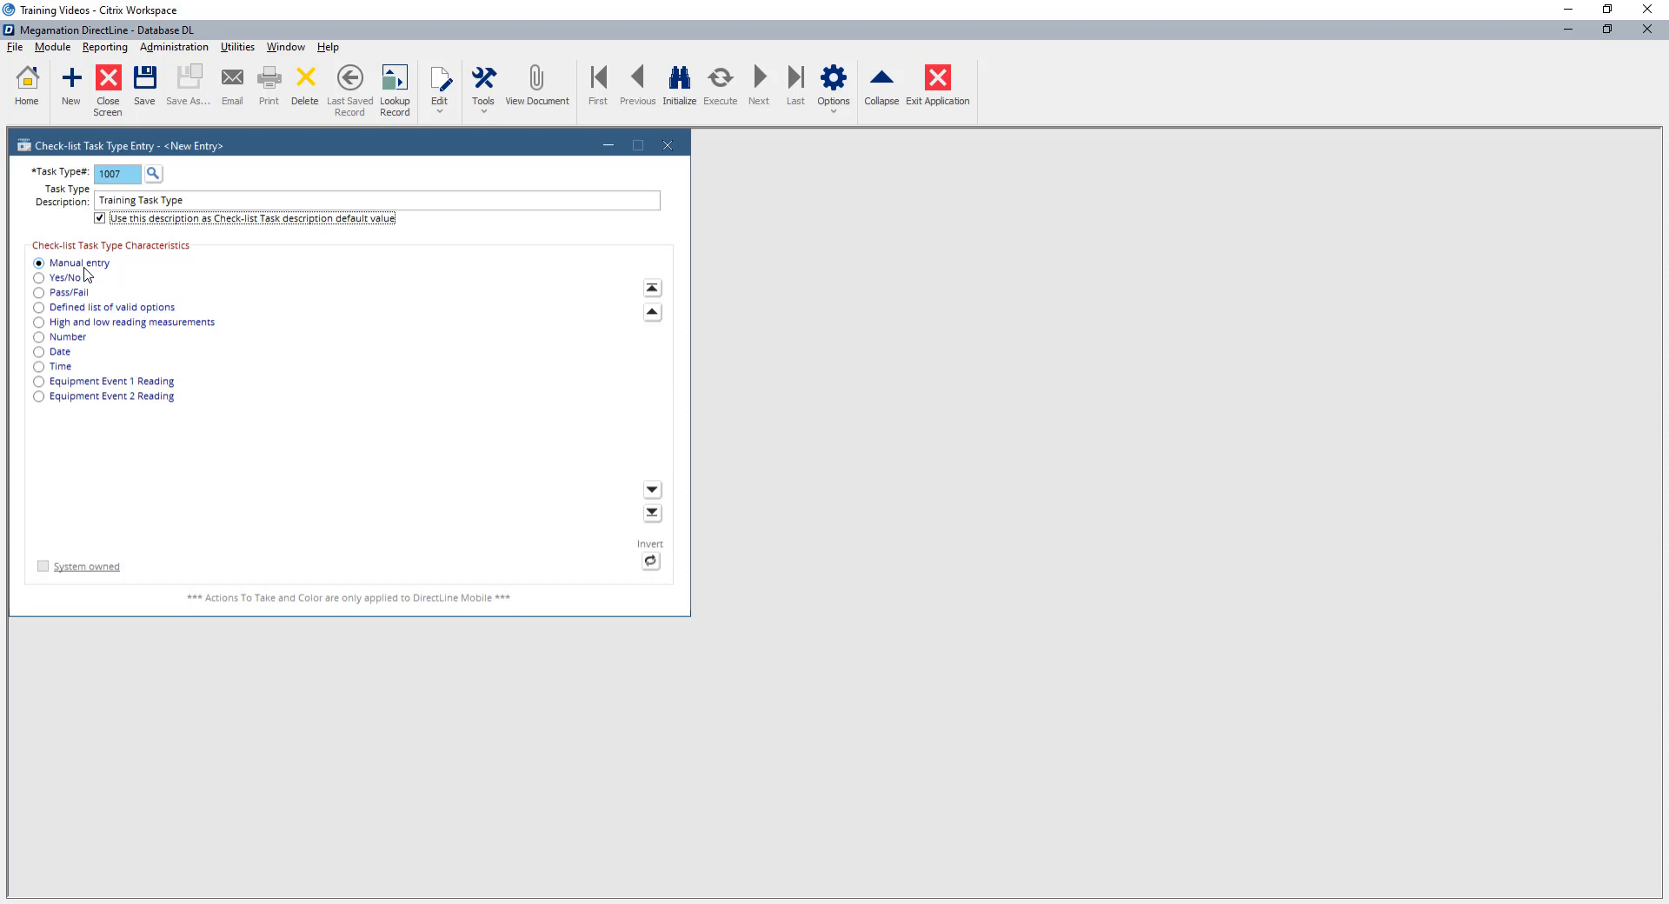
# Make the task type Yes/No and assign Create Followup Work to the YES answer.
pyautogui.click(56, 279)
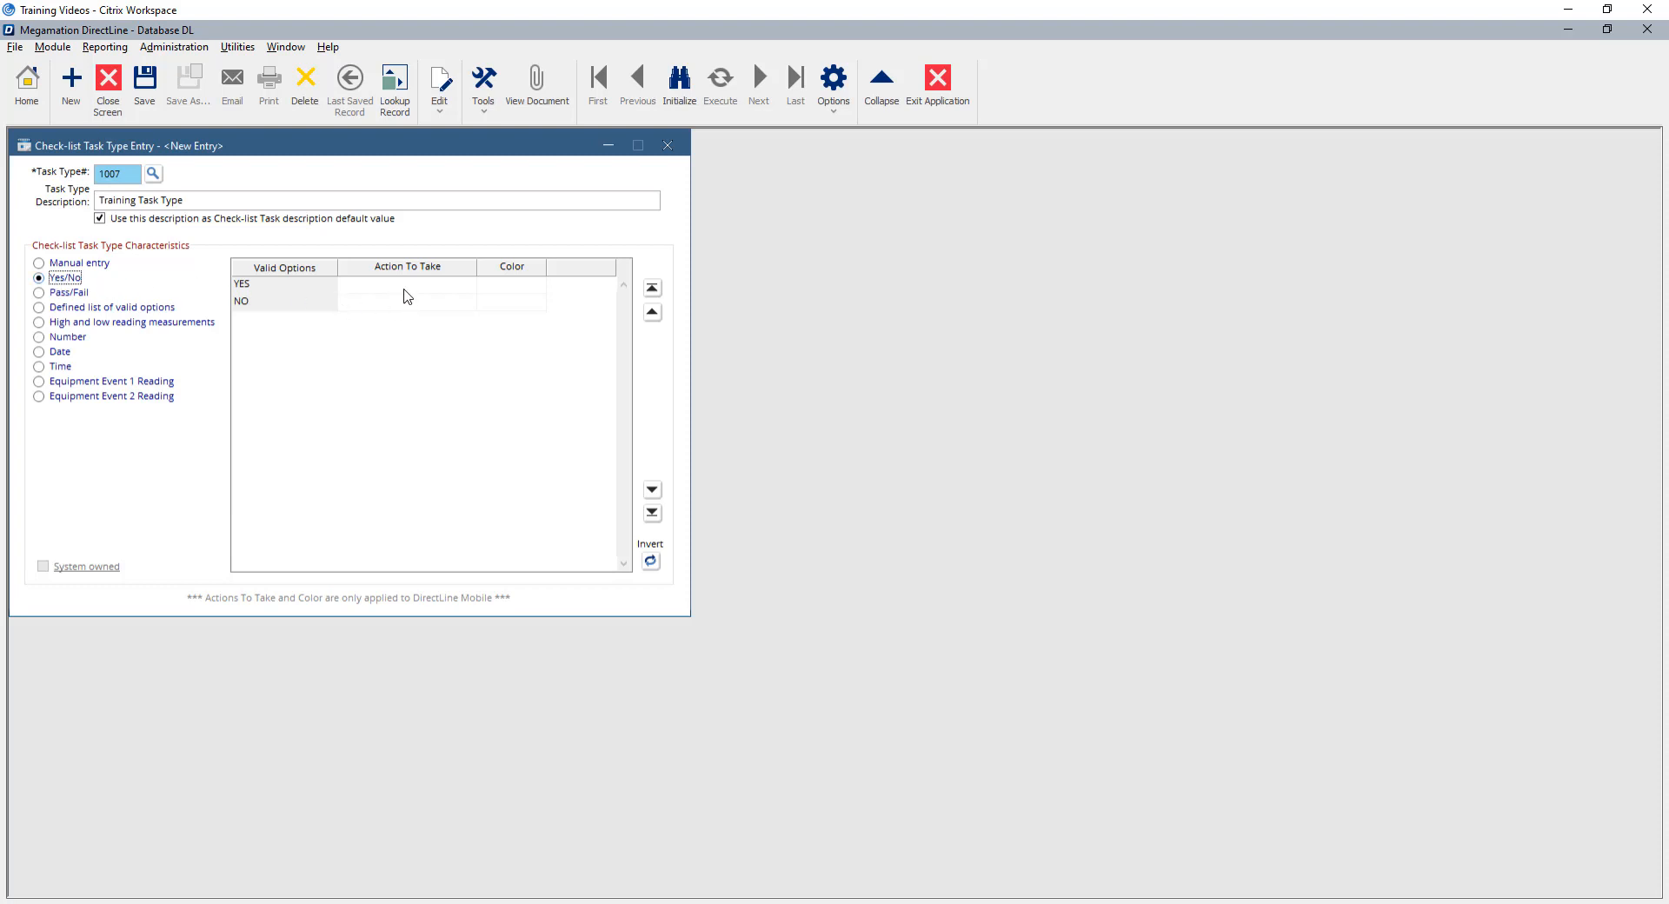
pyautogui.click(445, 288)
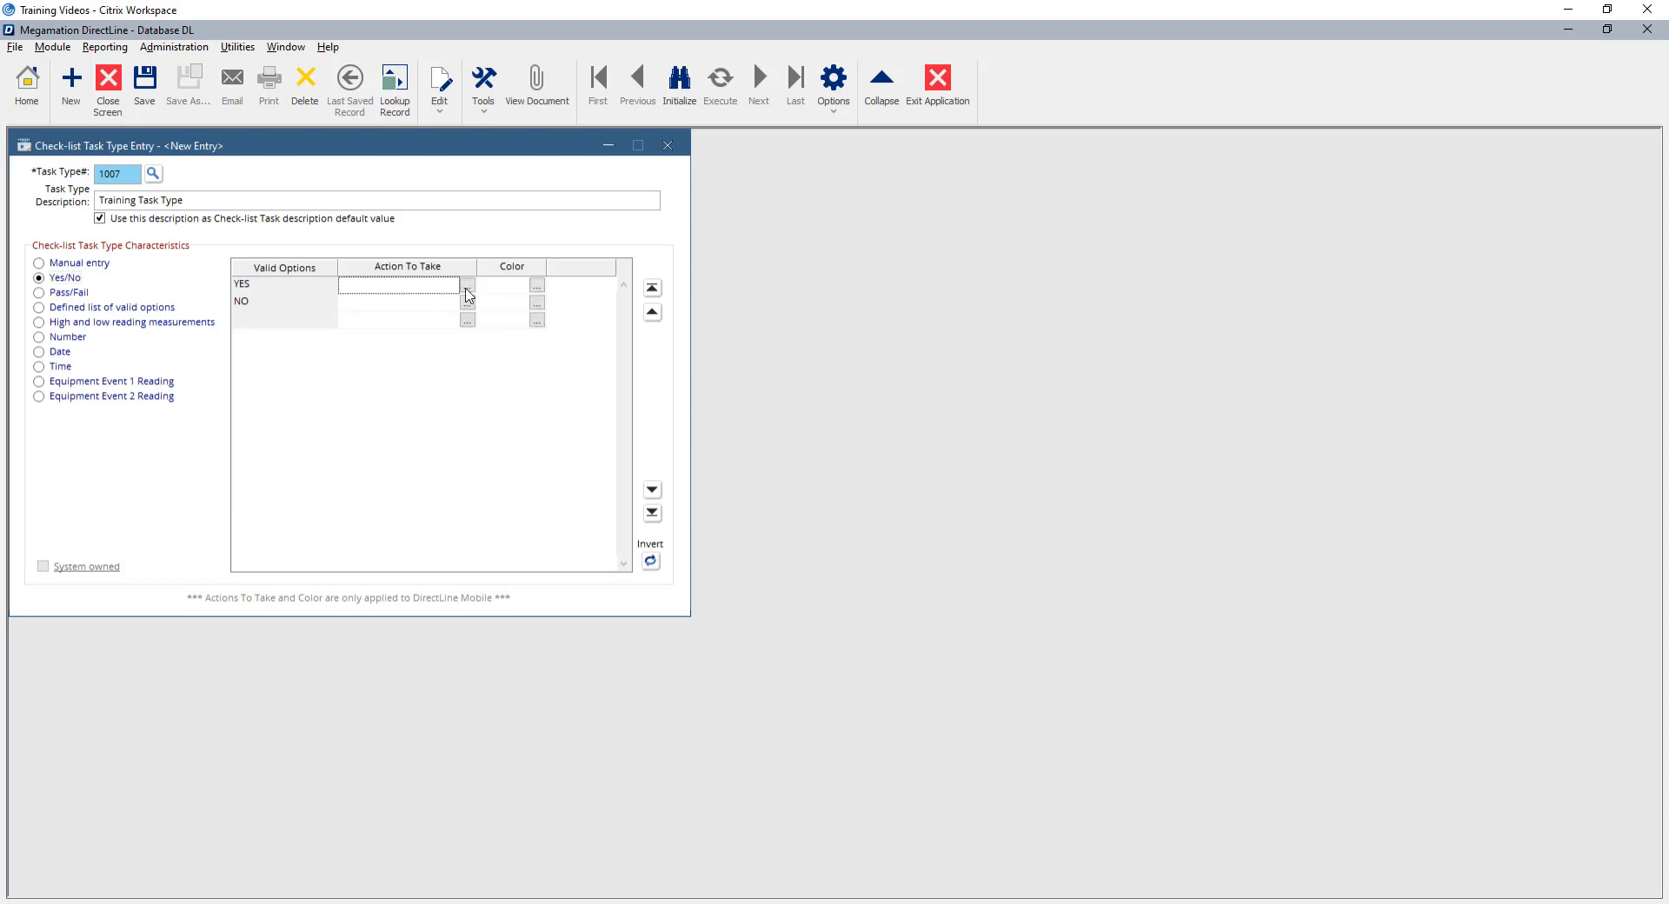
pyautogui.click(466, 287)
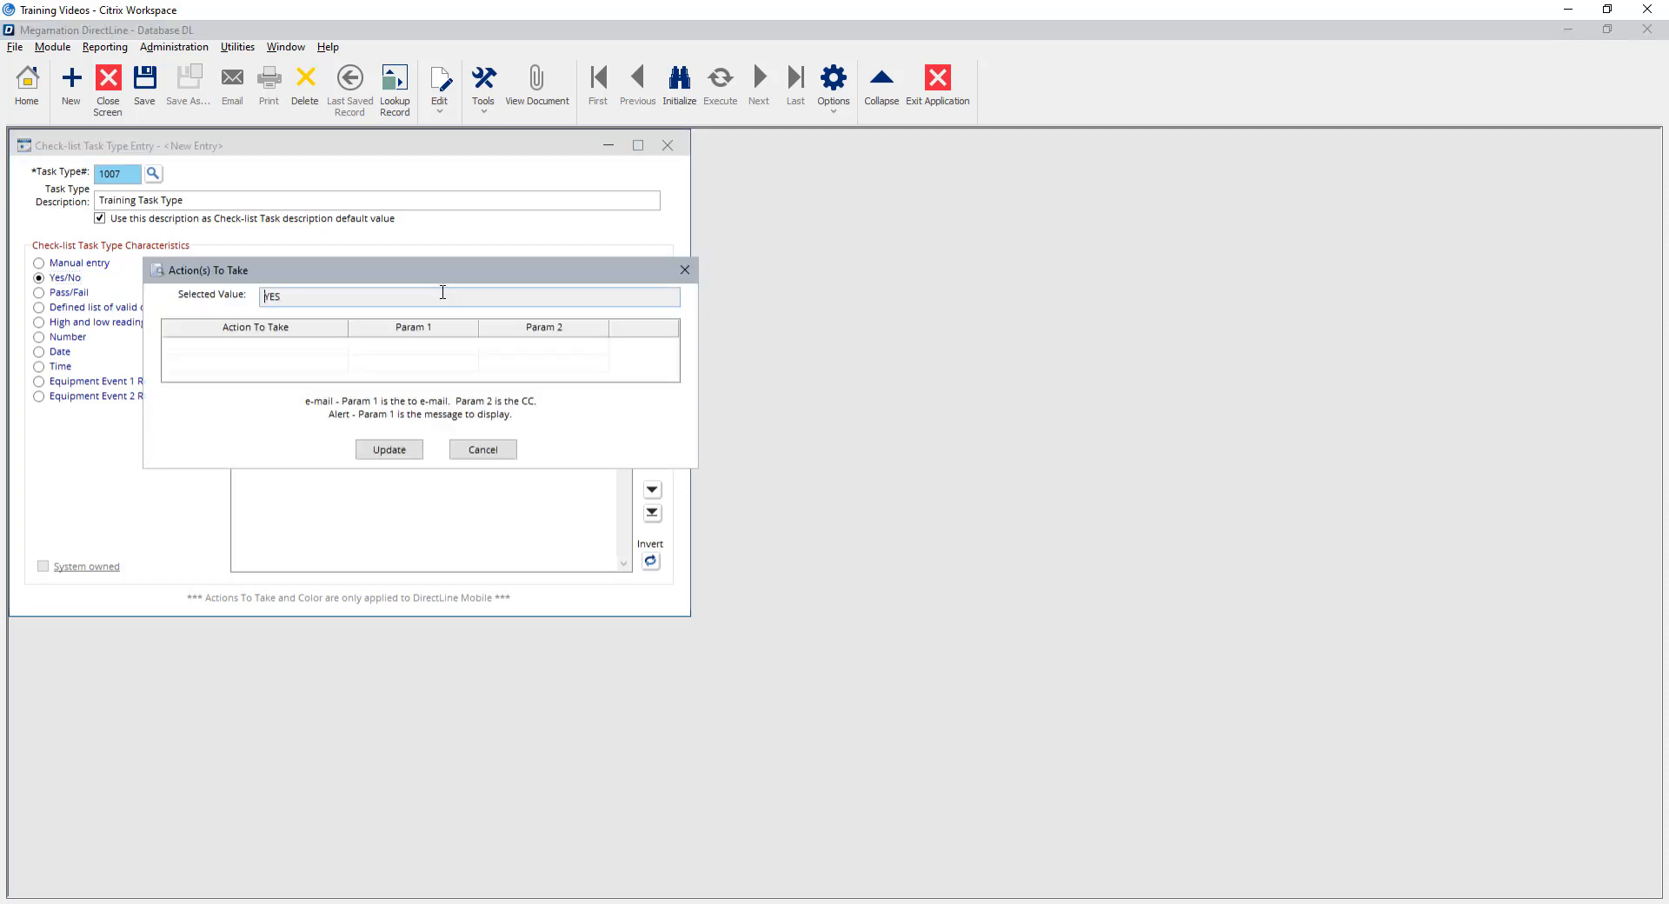
pyautogui.click(337, 346)
pyautogui.click(338, 350)
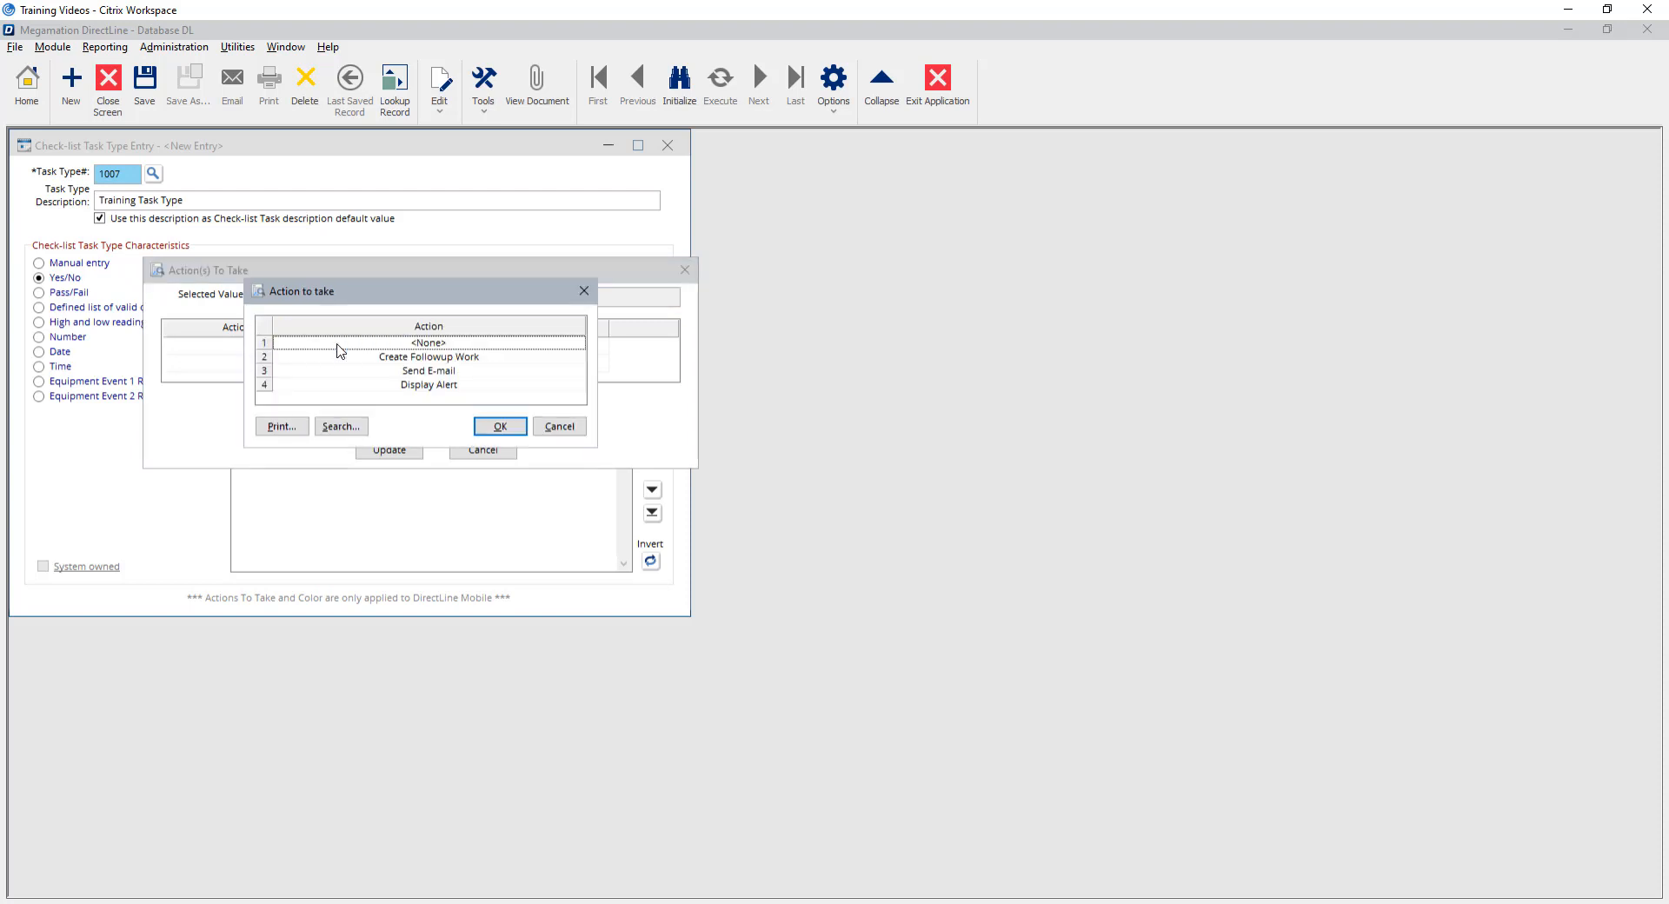
pyautogui.click(436, 363)
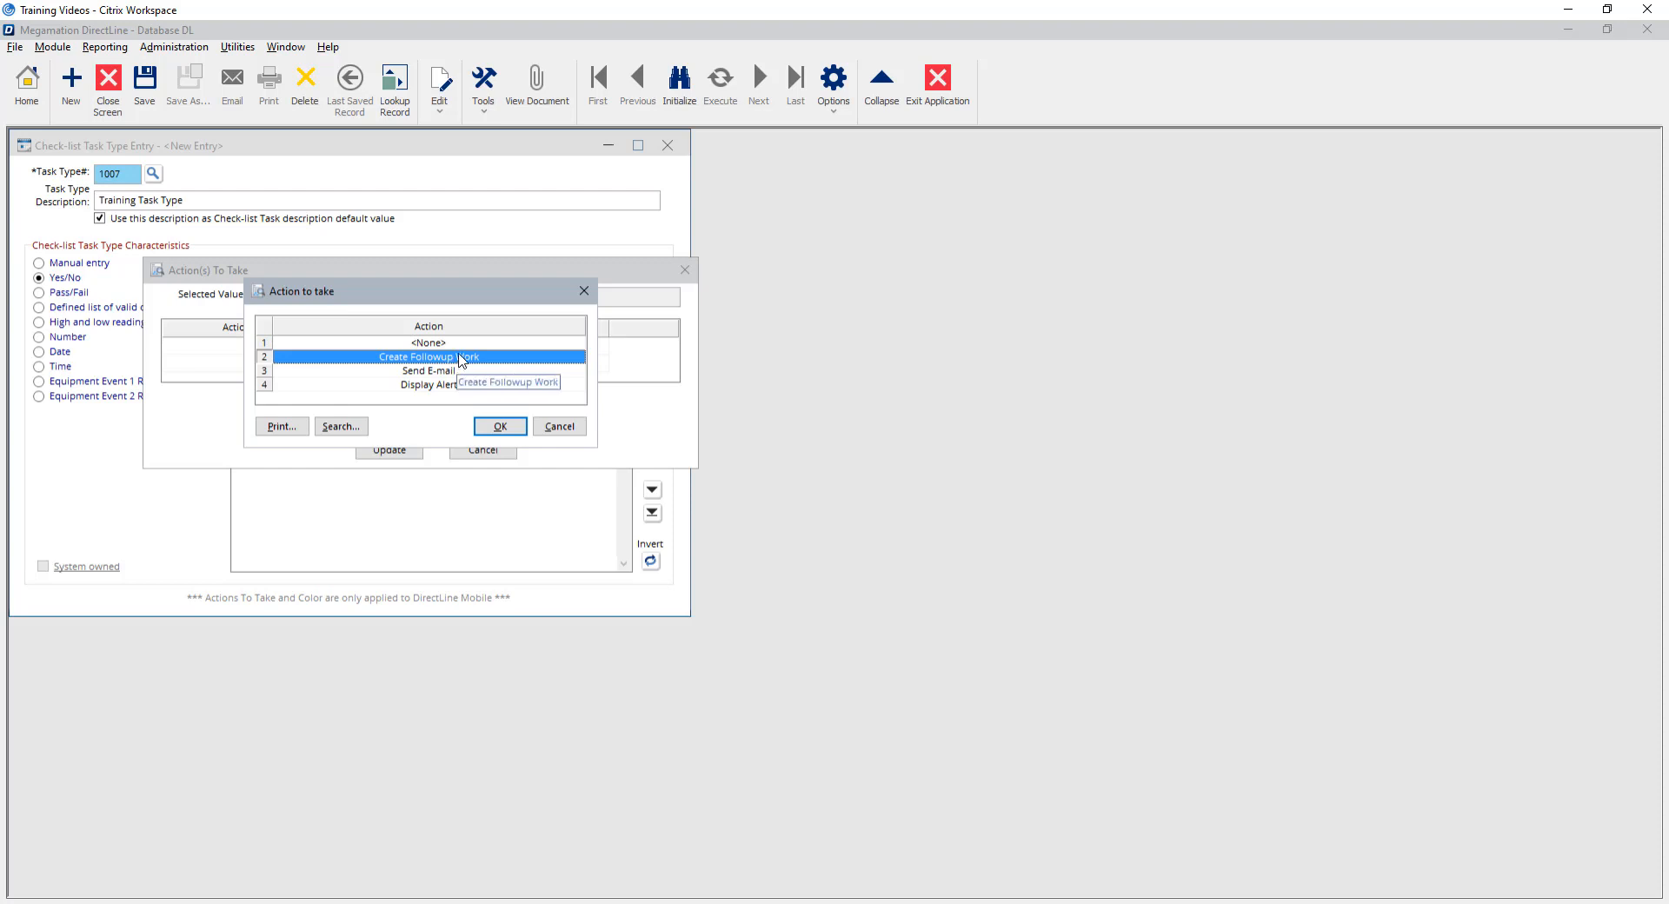
pyautogui.click(500, 427)
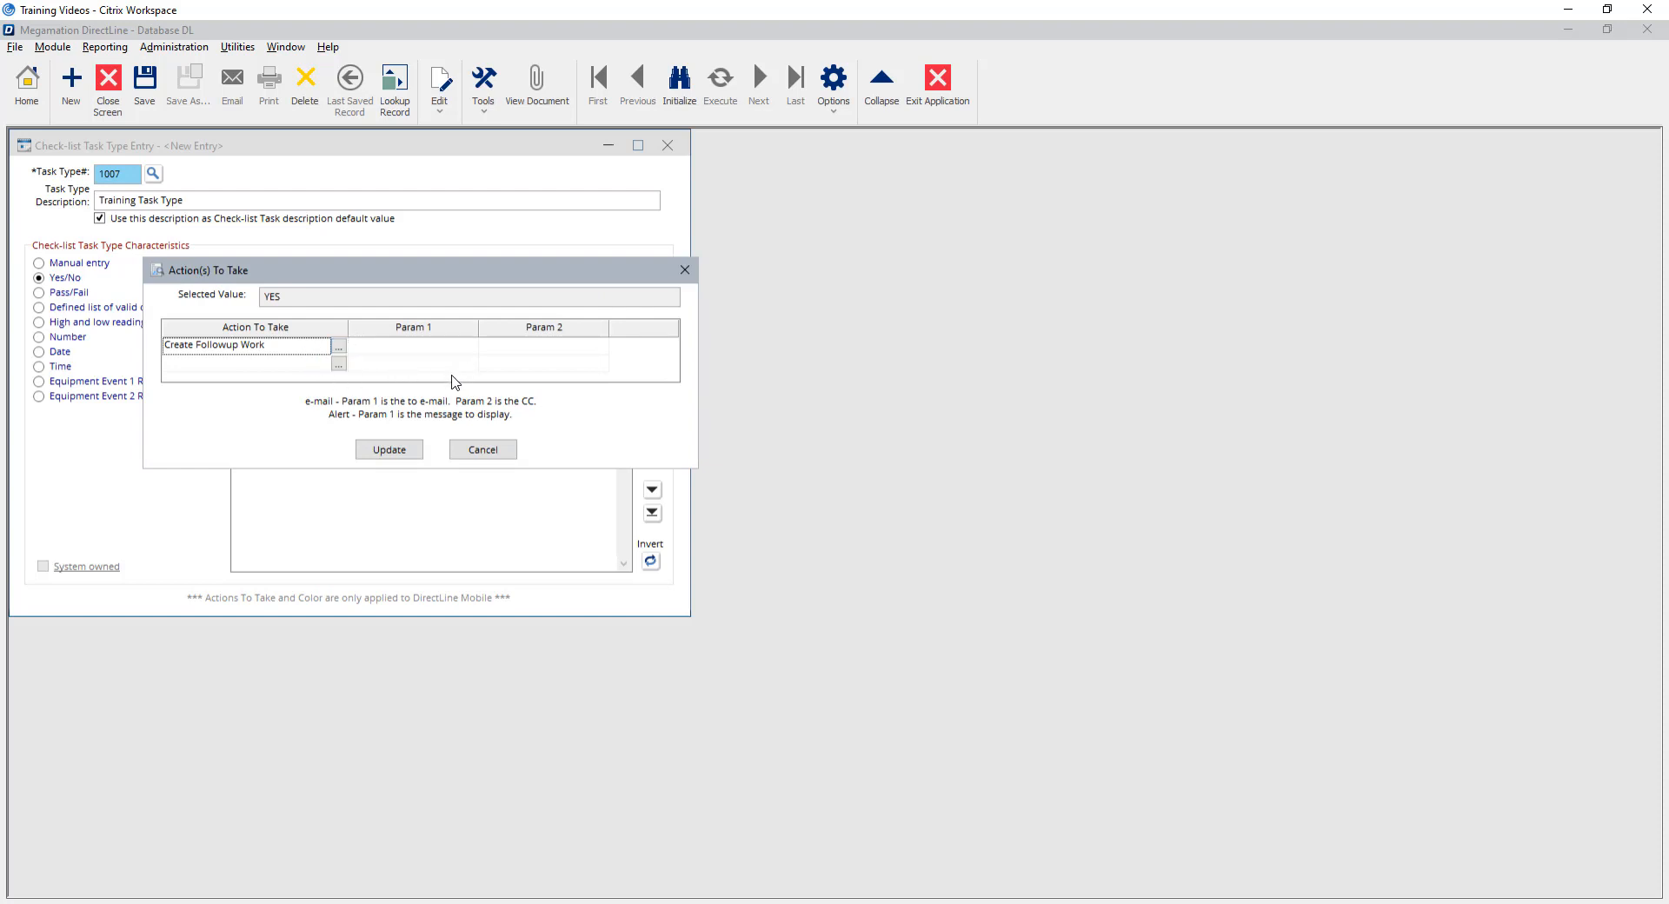
# Replace the YES action with Send E-mail to the support e-mail address and apply it.
pyautogui.click(339, 348)
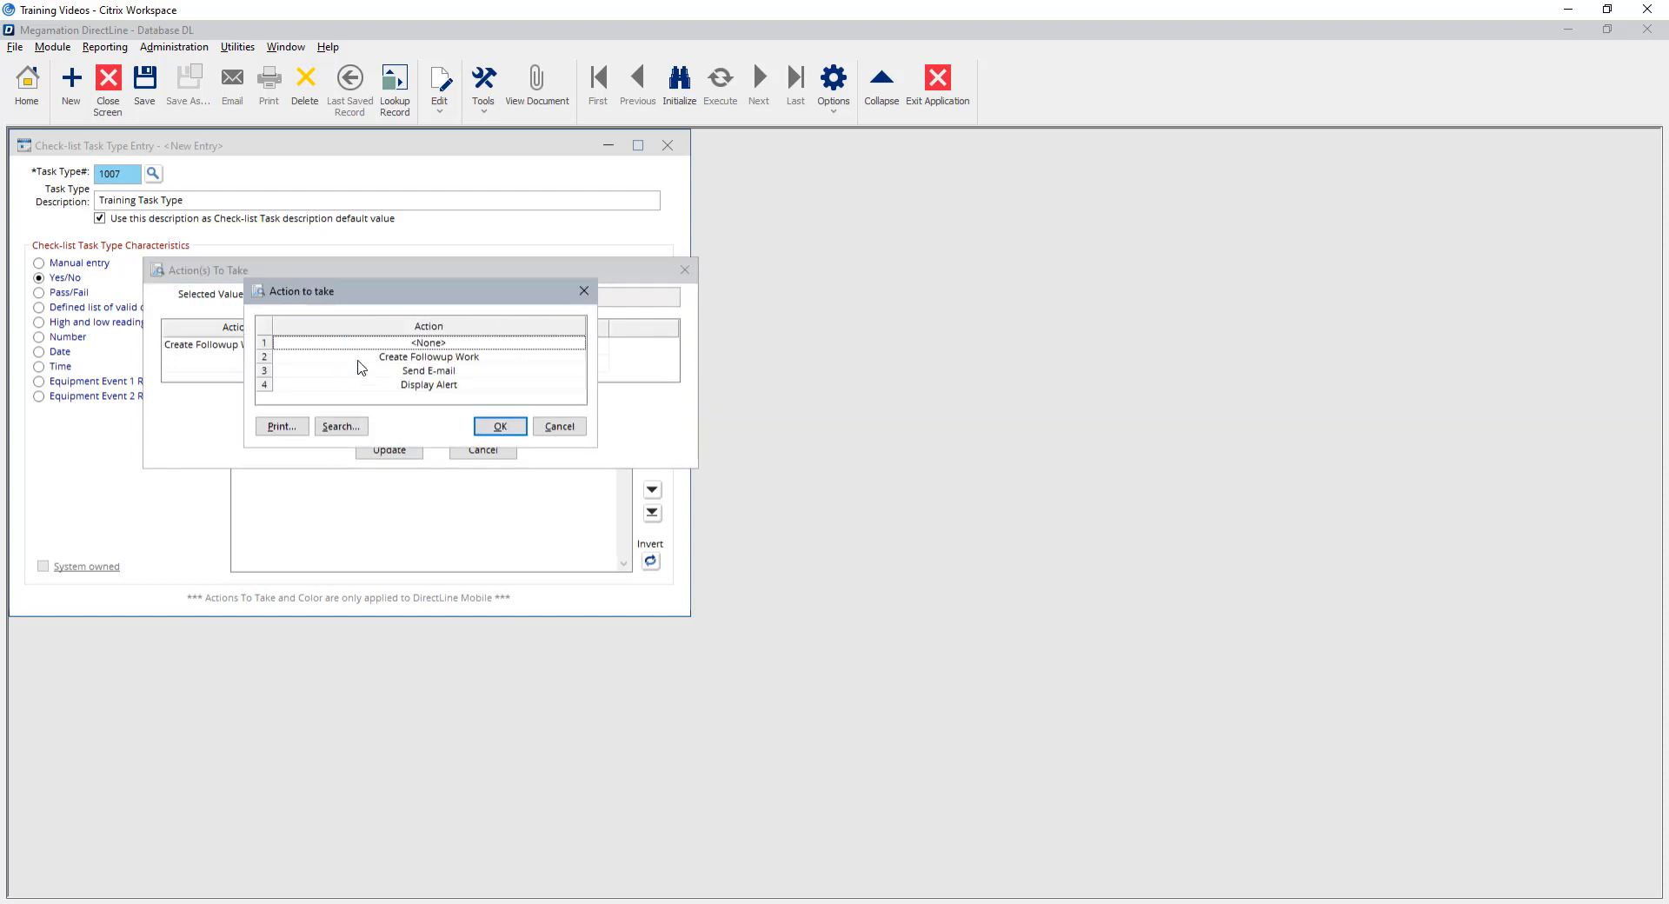
pyautogui.click(424, 372)
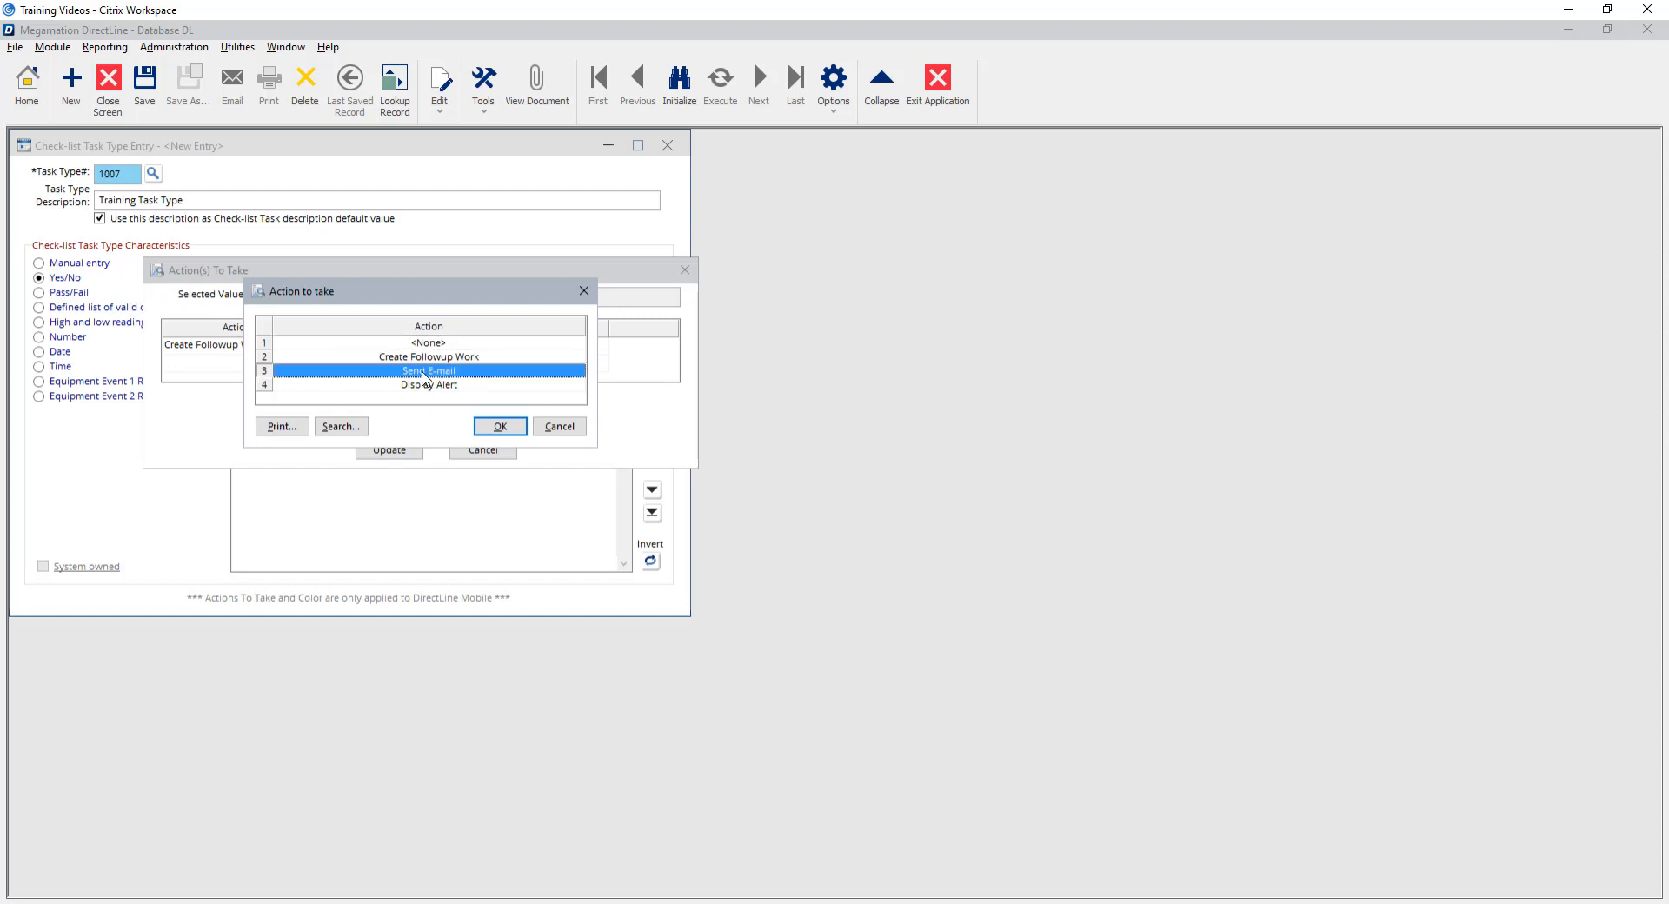
pyautogui.click(500, 426)
pyautogui.click(385, 347)
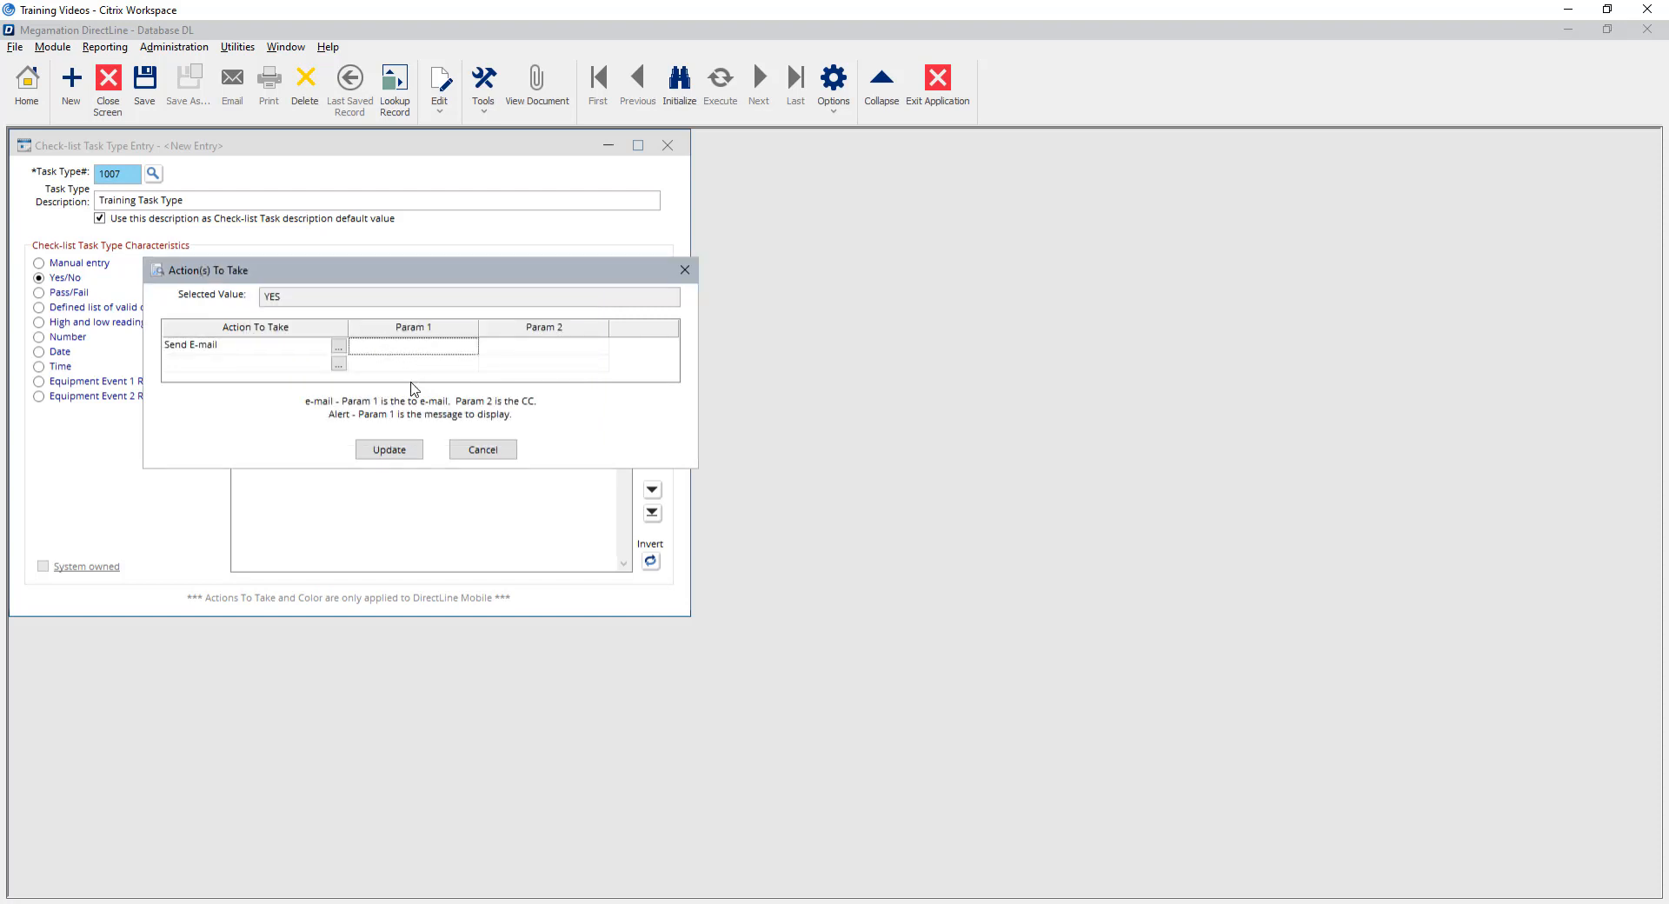
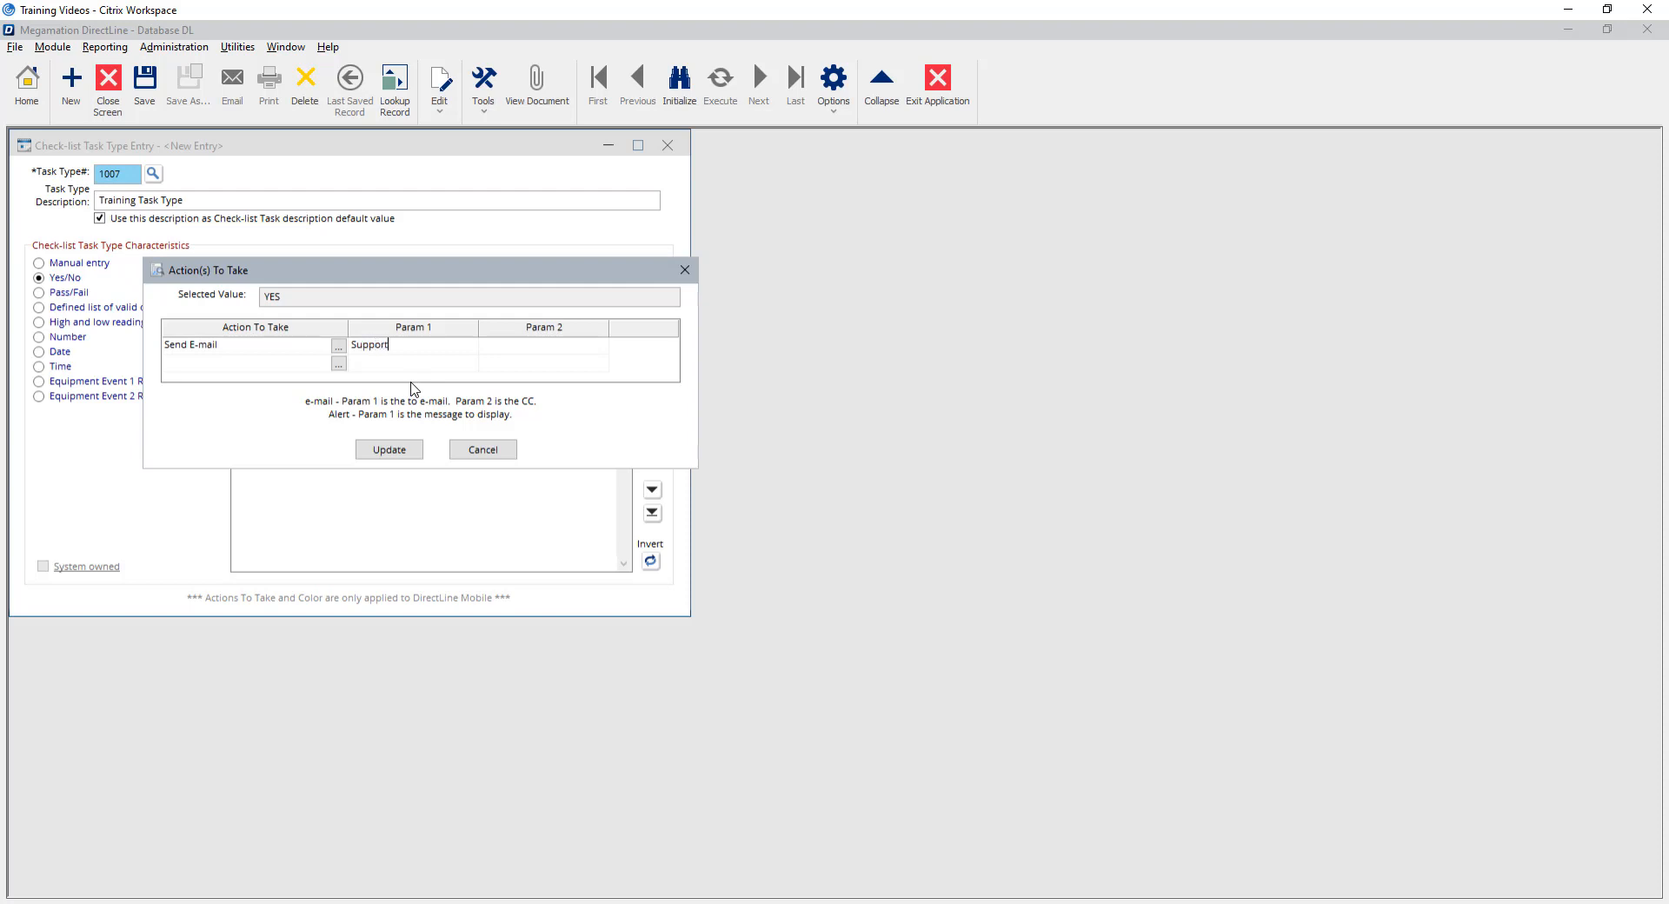
pyautogui.click(406, 450)
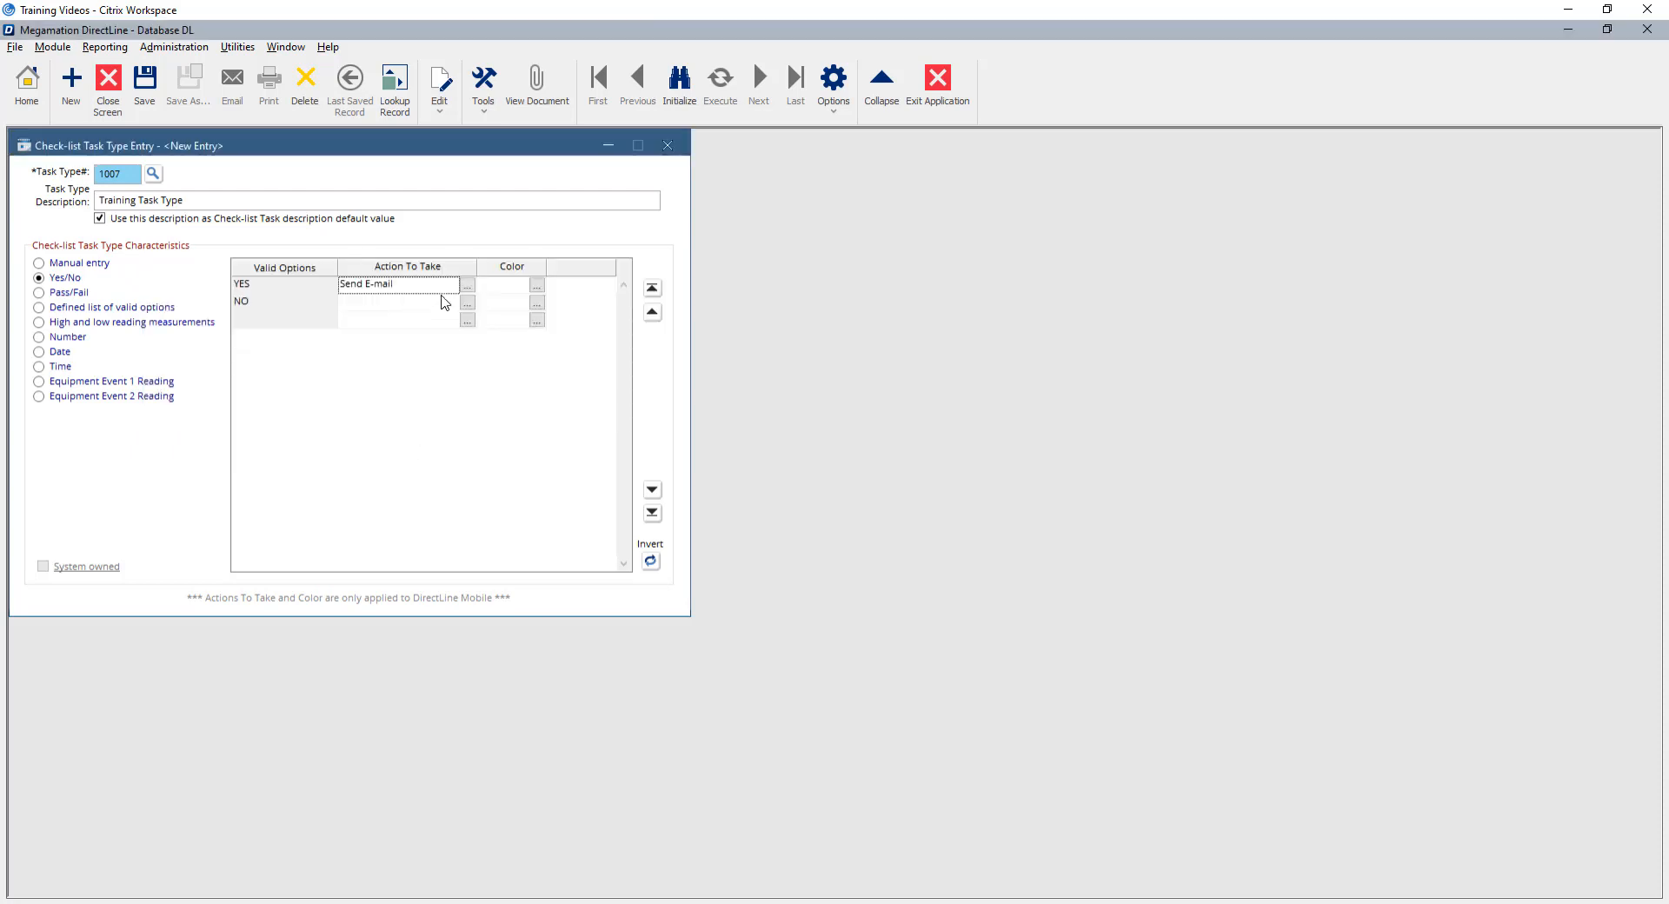
# Change the YES action to Display Alert 'Fix right', then switch the type to Pass/Fail.
pyautogui.click(466, 284)
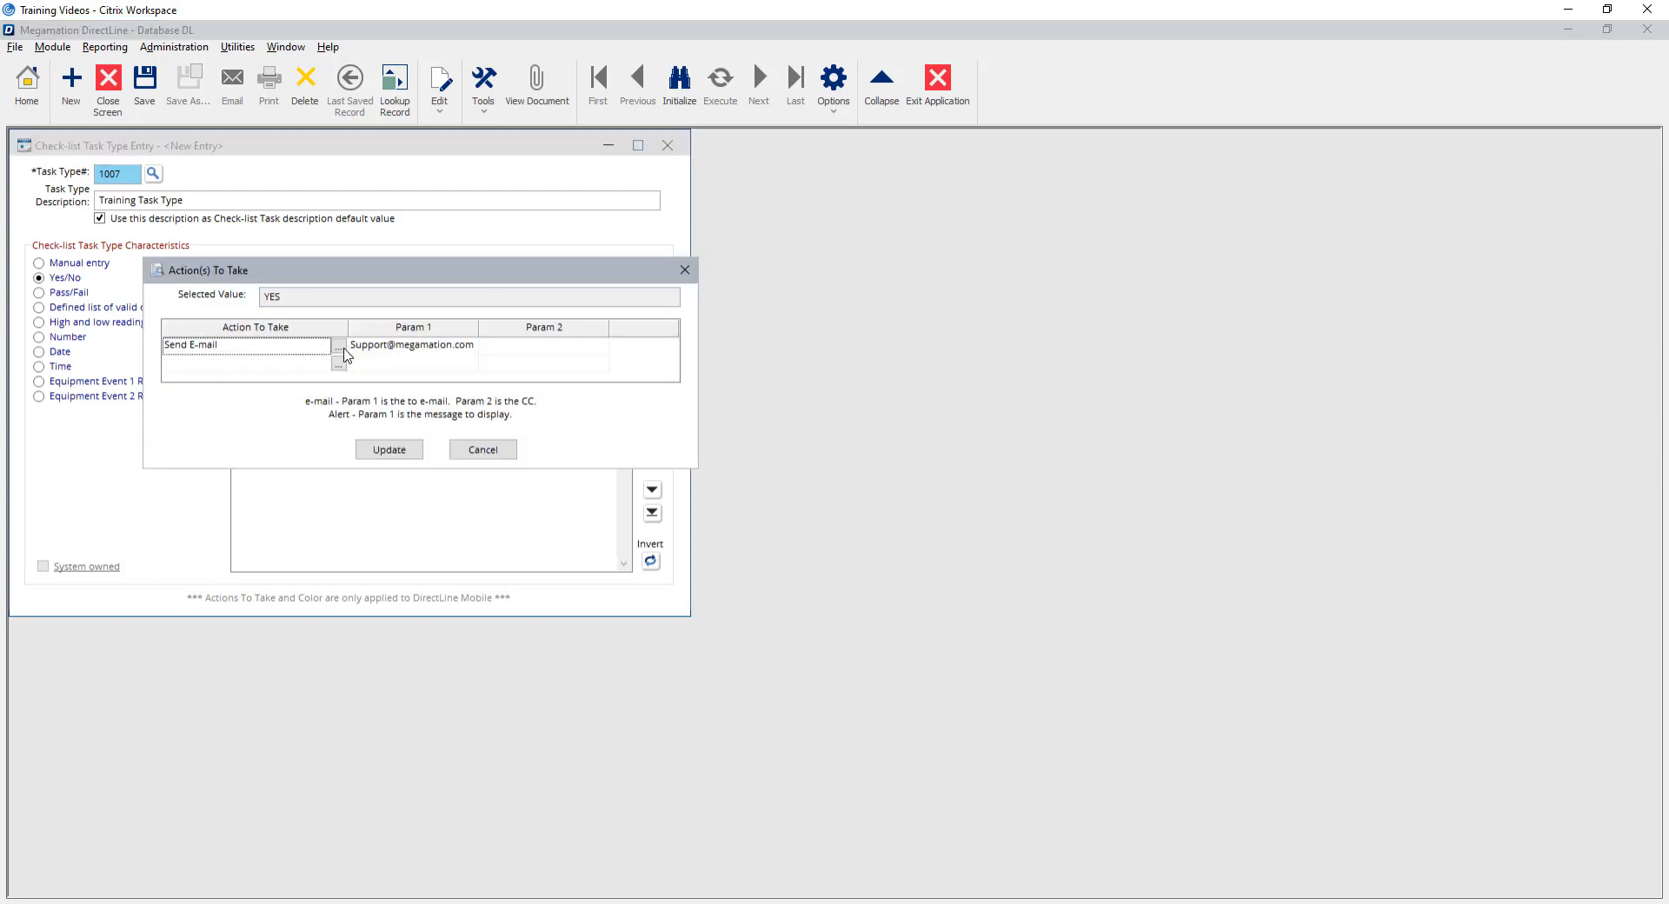
pyautogui.click(343, 350)
pyautogui.click(419, 388)
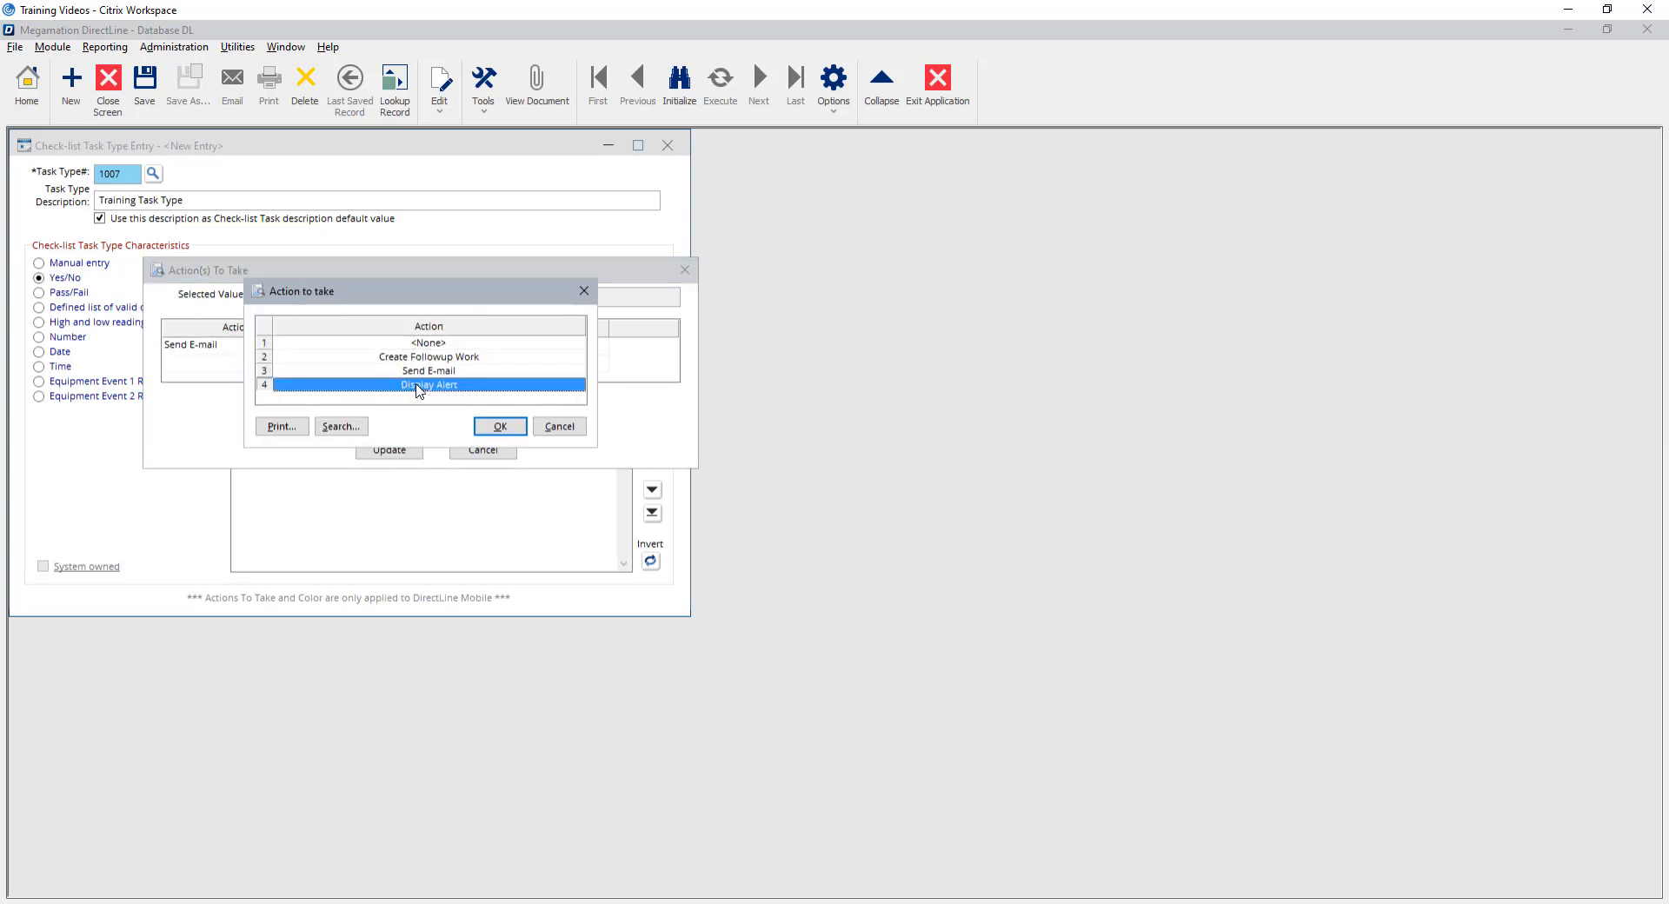
pyautogui.click(500, 426)
pyautogui.click(386, 351)
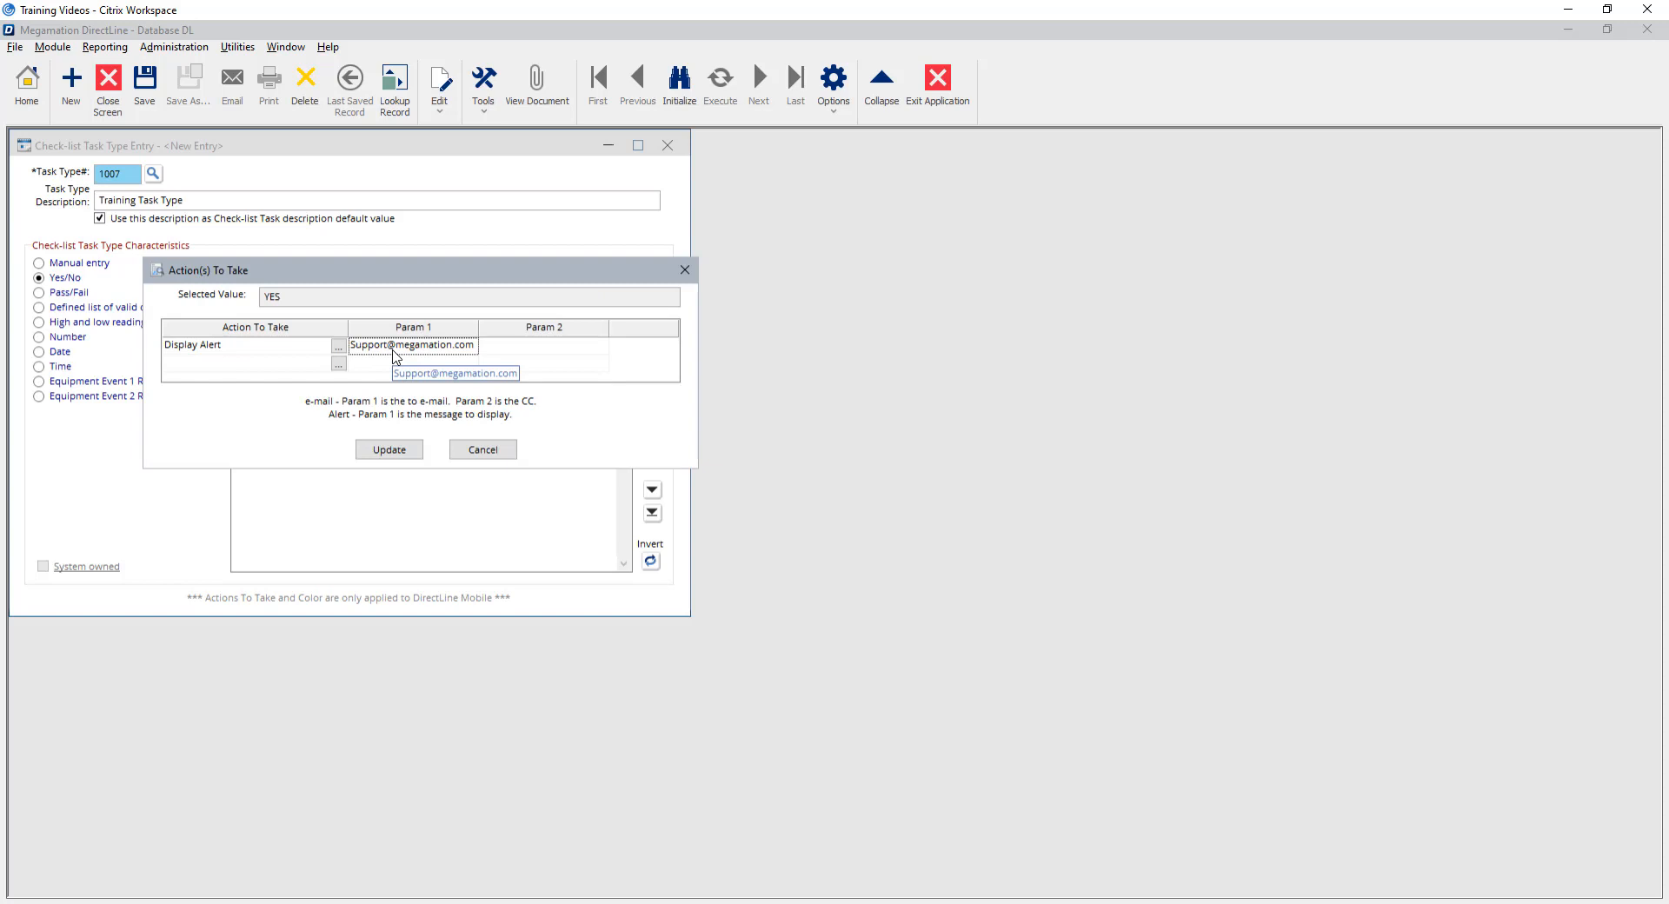
pyautogui.write('Fix right')
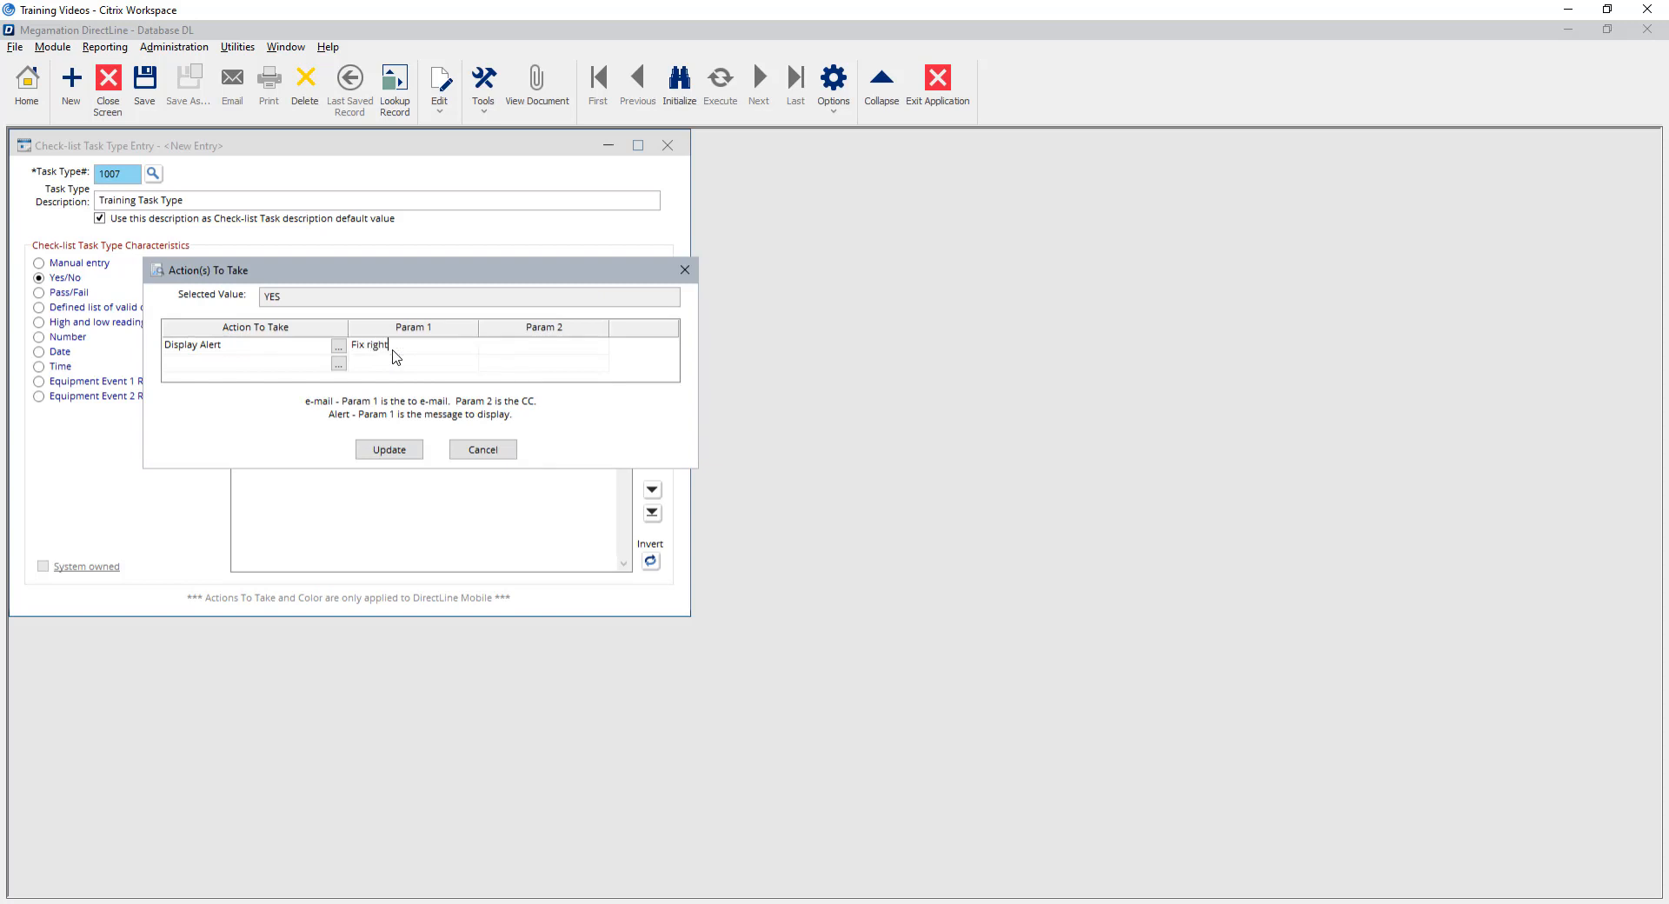
pyautogui.press('Return')
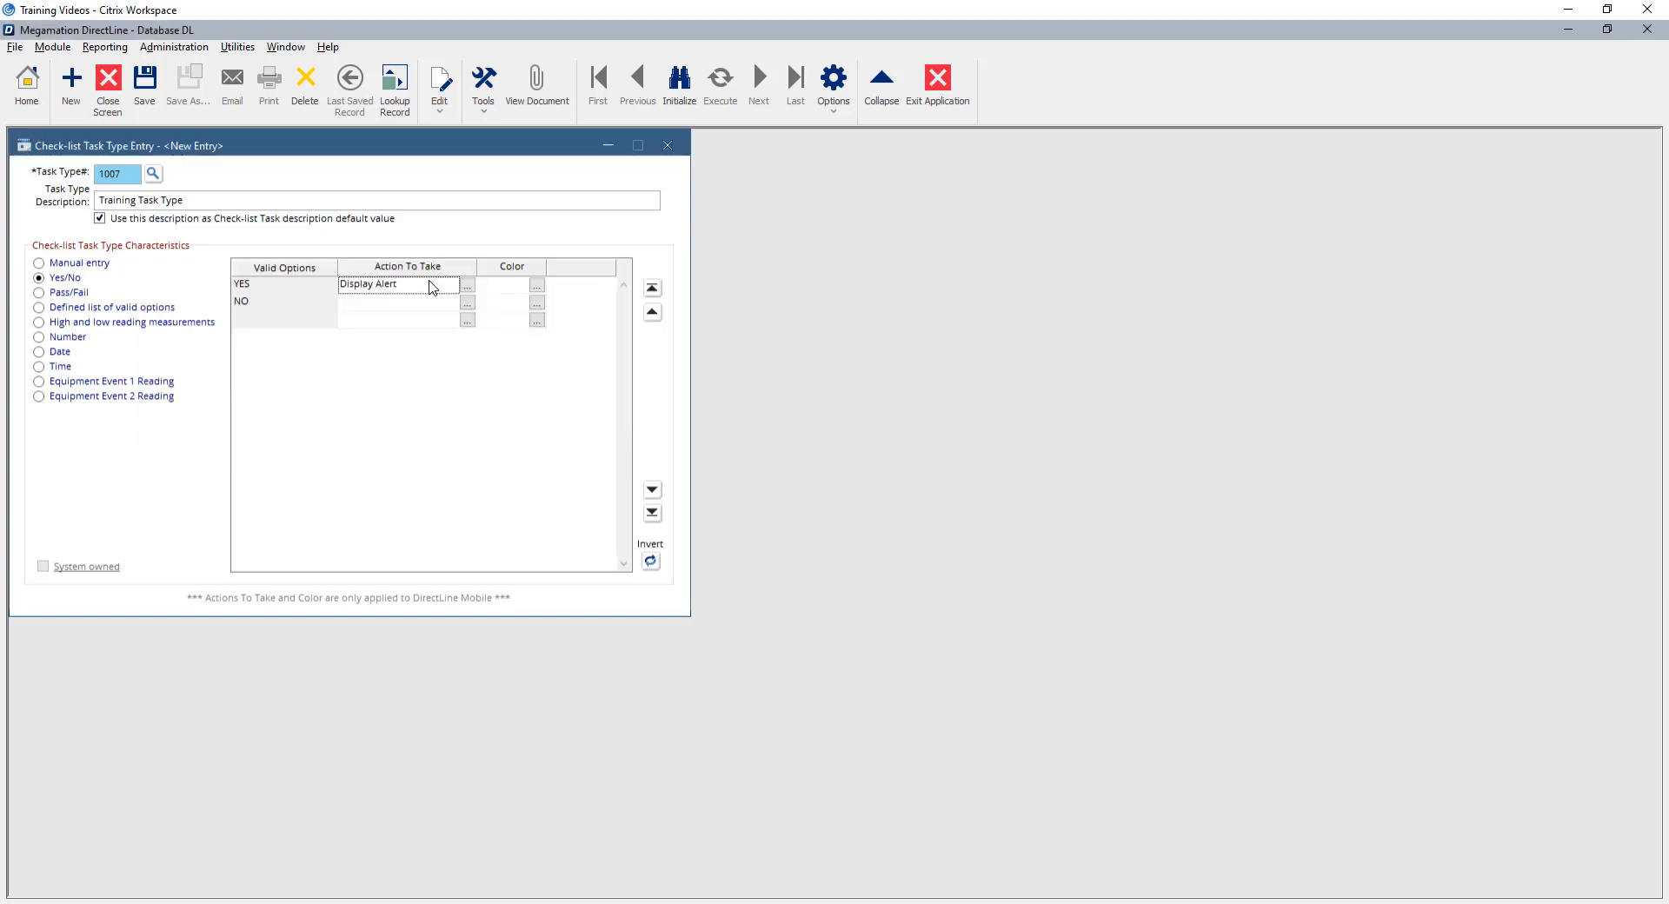
pyautogui.click(84, 297)
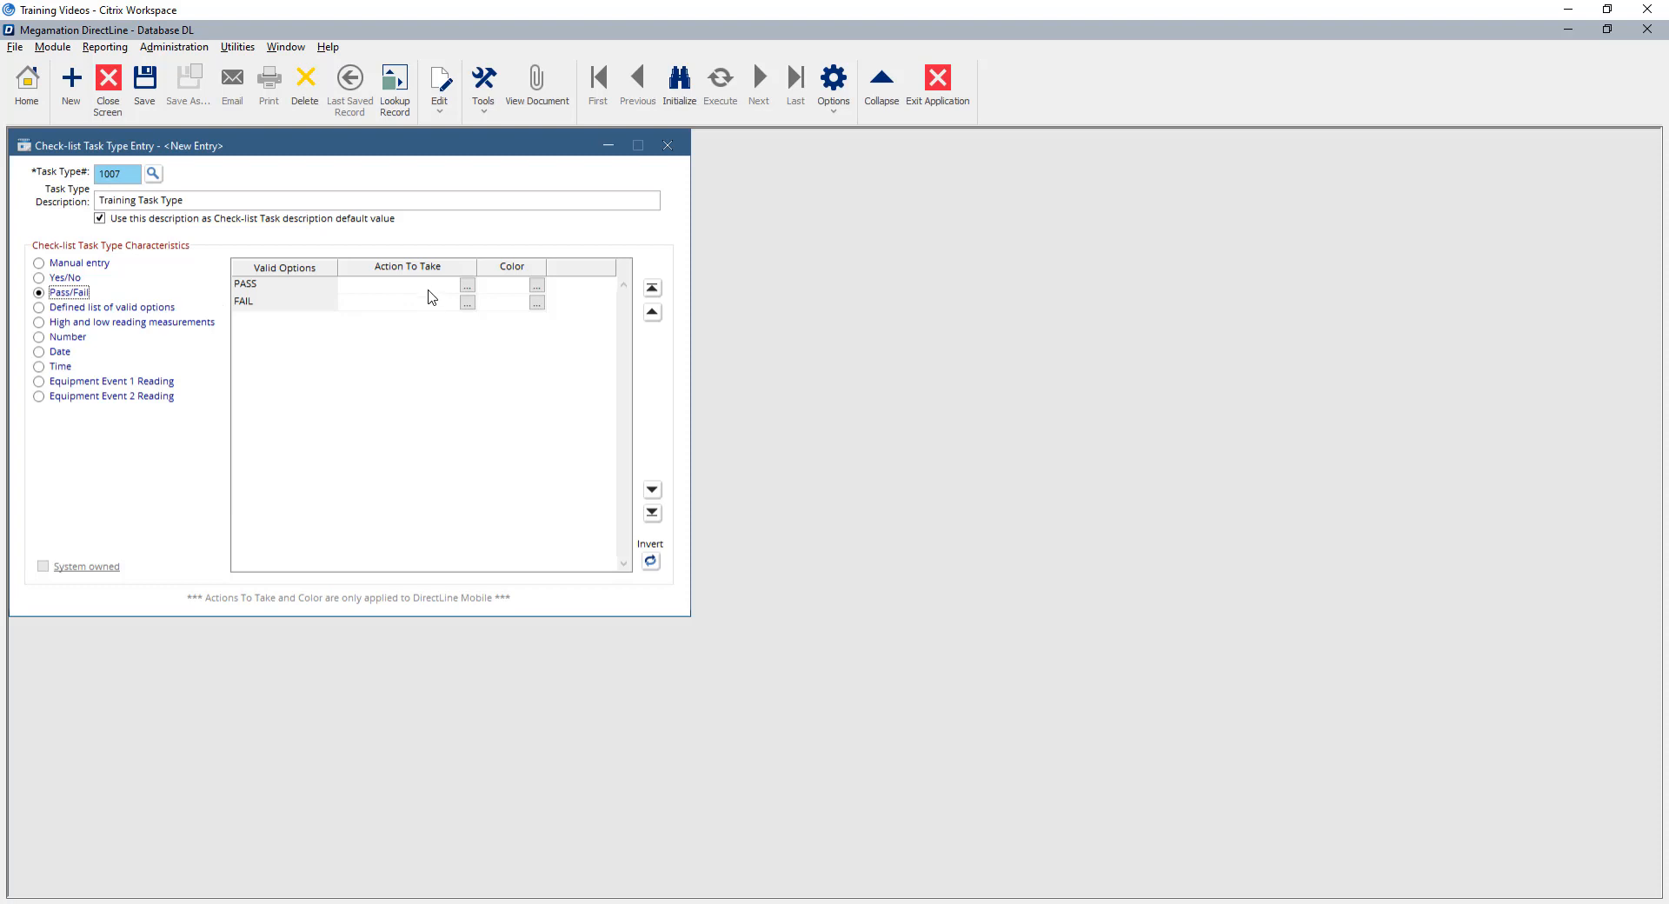
# Try a defined option list NORTH, SOUTH, EAST, WEST, then switch to high and low readings.
pyautogui.click(103, 309)
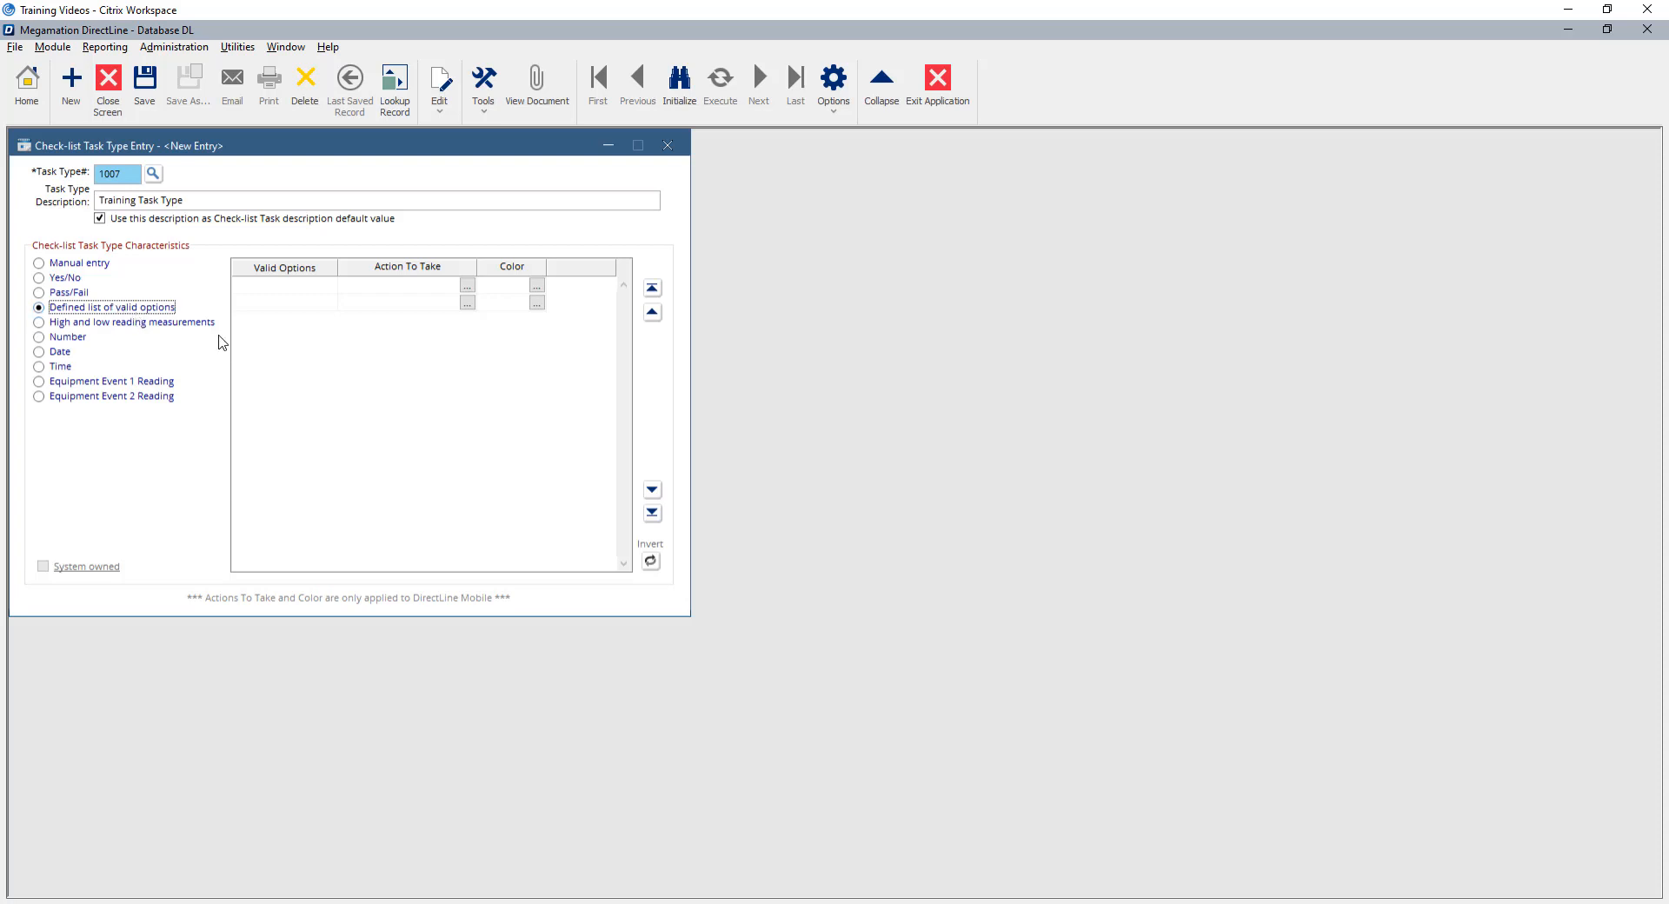
pyautogui.click(280, 288)
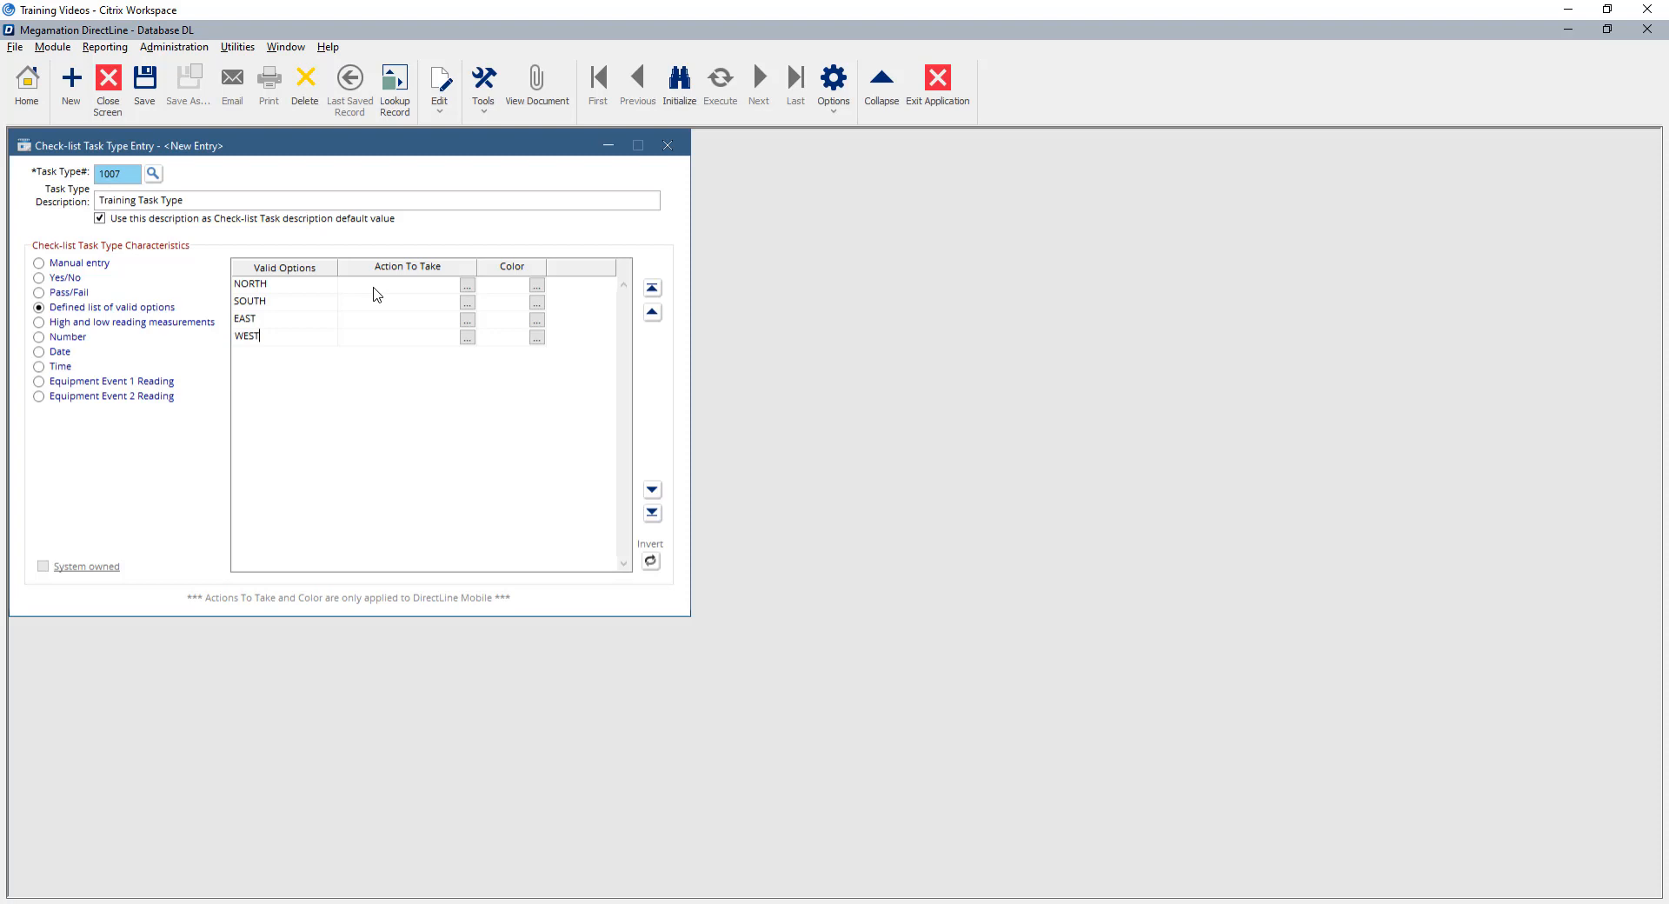
pyautogui.click(374, 289)
pyautogui.click(92, 323)
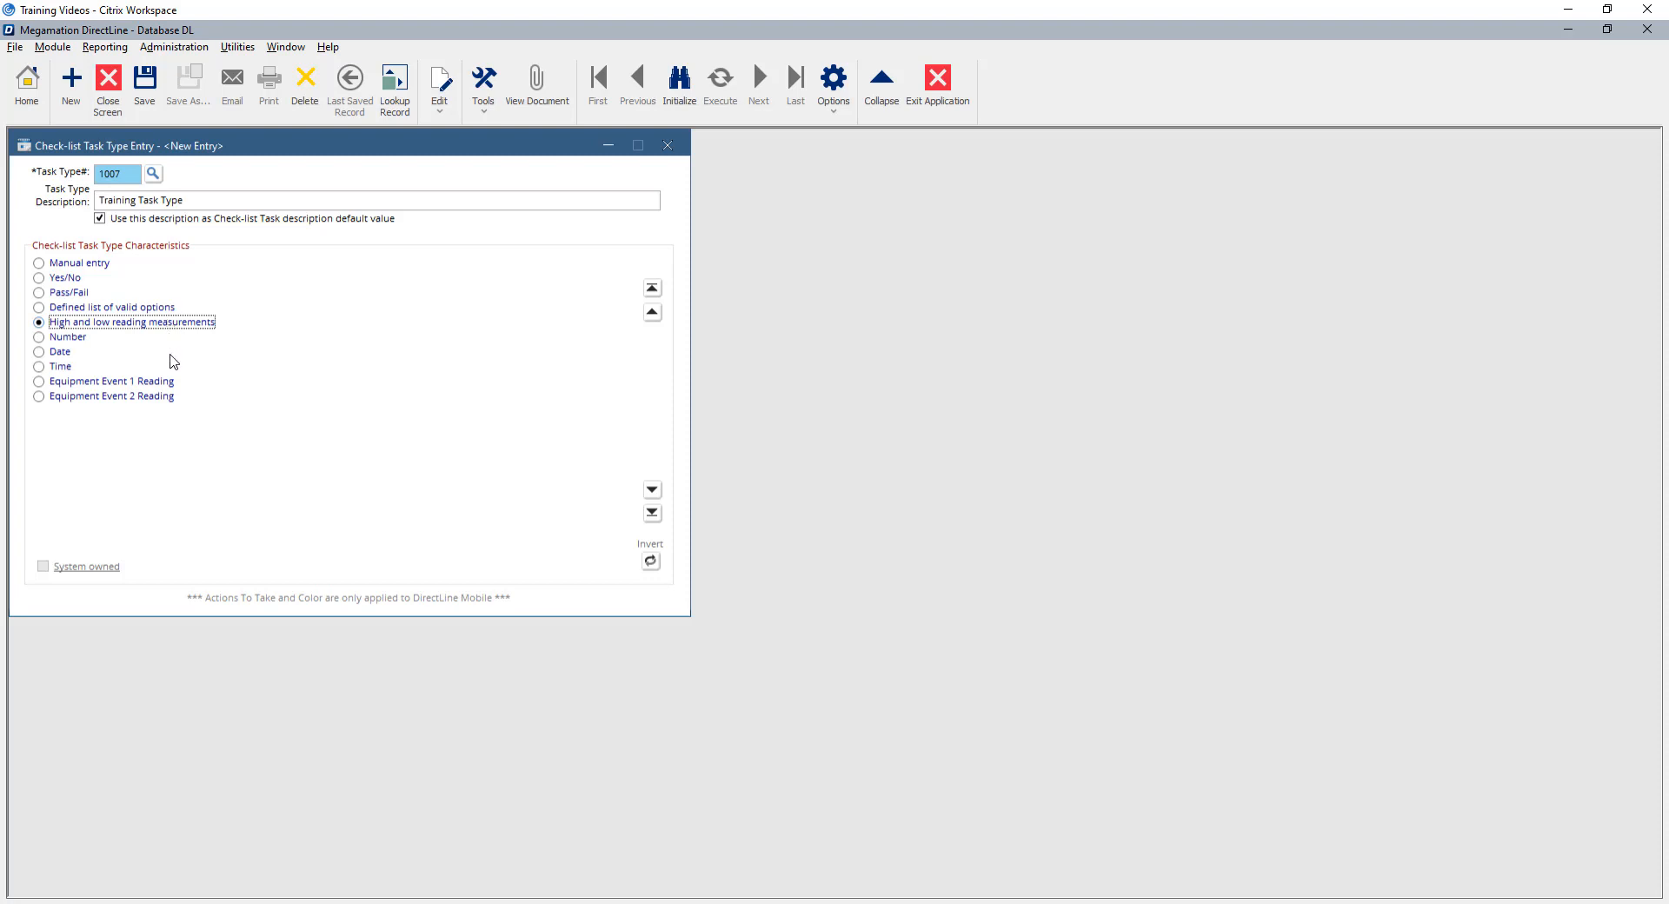
# Cycle through Number, Date, Time and Equipment Event 1 Reading types, then return to Yes/No.
pyautogui.click(69, 338)
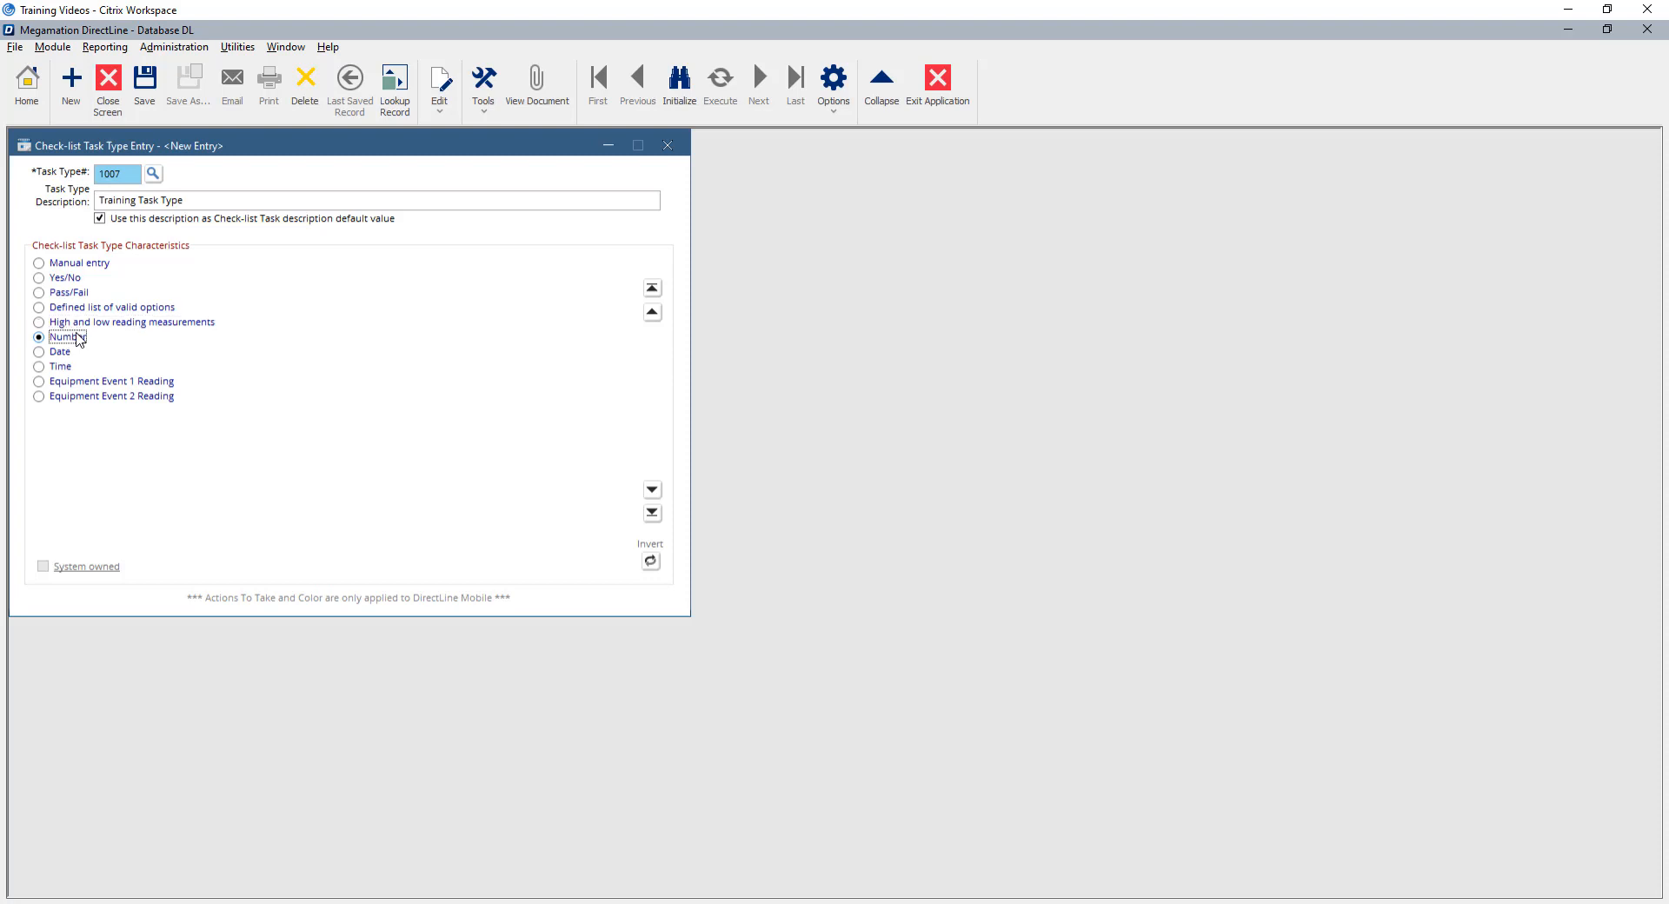
pyautogui.click(60, 352)
pyautogui.click(64, 368)
pyautogui.click(73, 387)
pyautogui.click(60, 278)
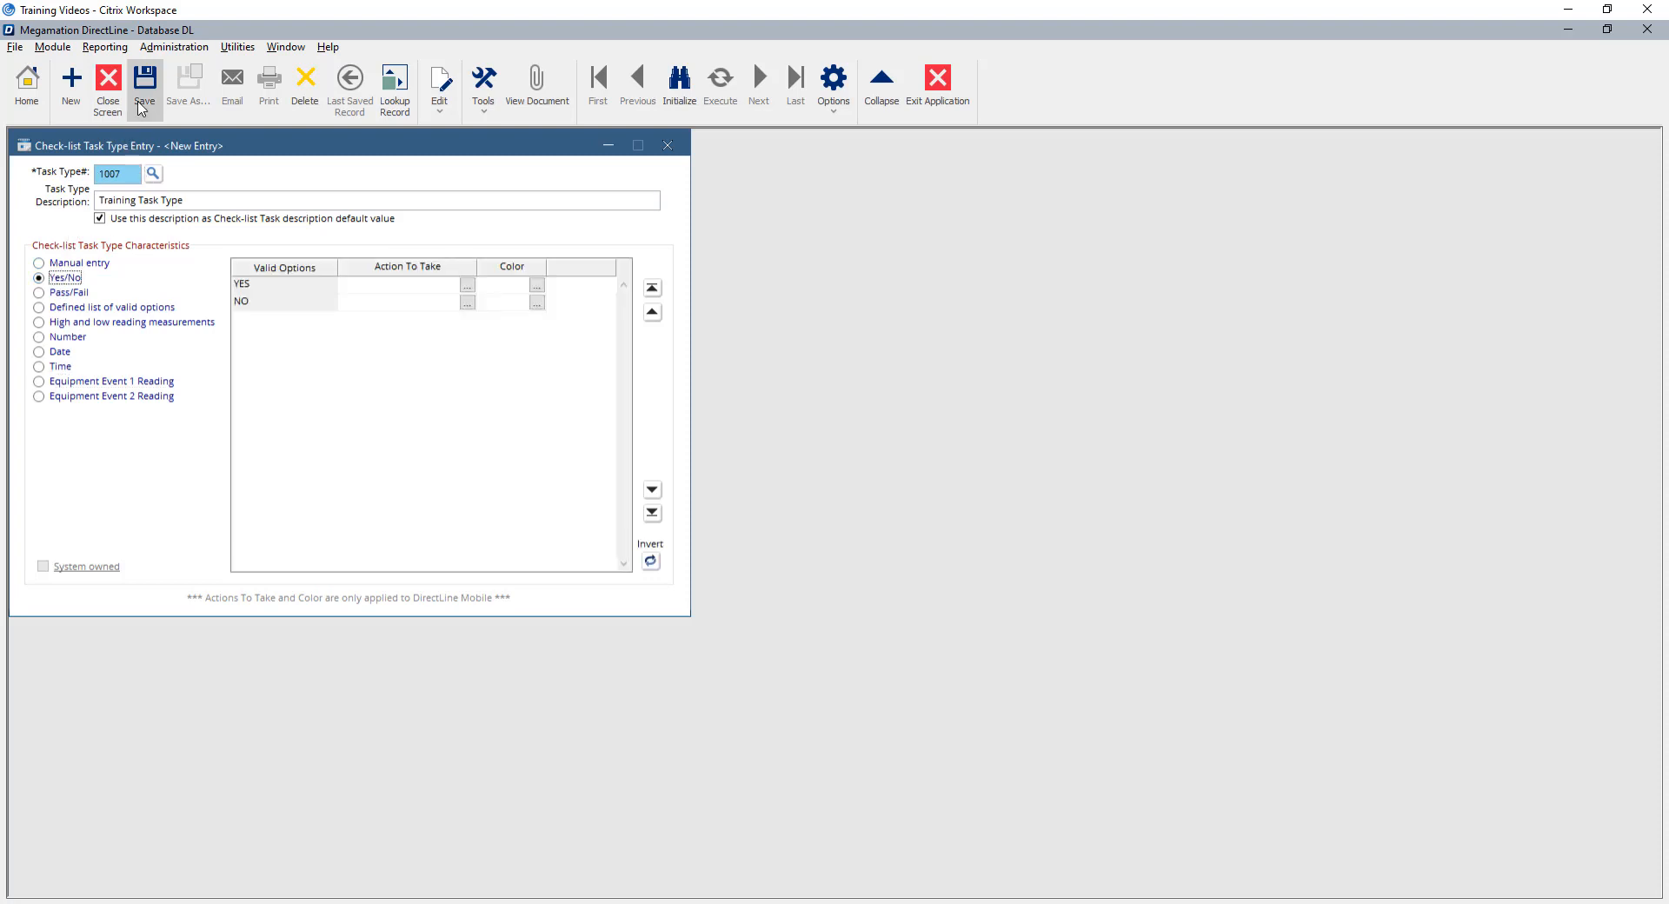